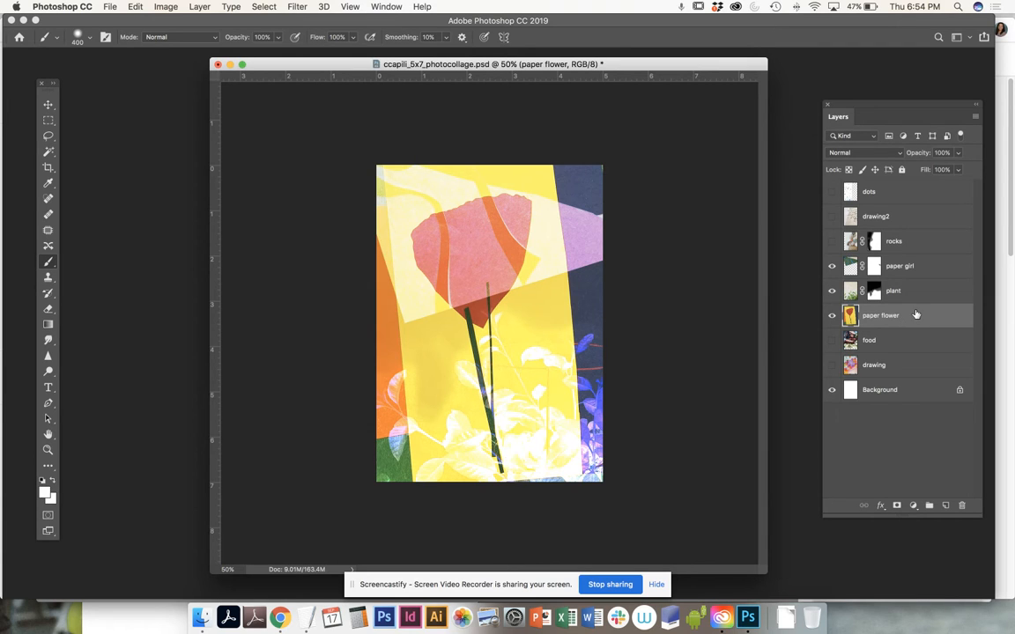
Step: Hide every layer except Background and draw a text box about 5.4 by 3 in across the page's upper half
left_click(832, 314)
left_click(831, 290)
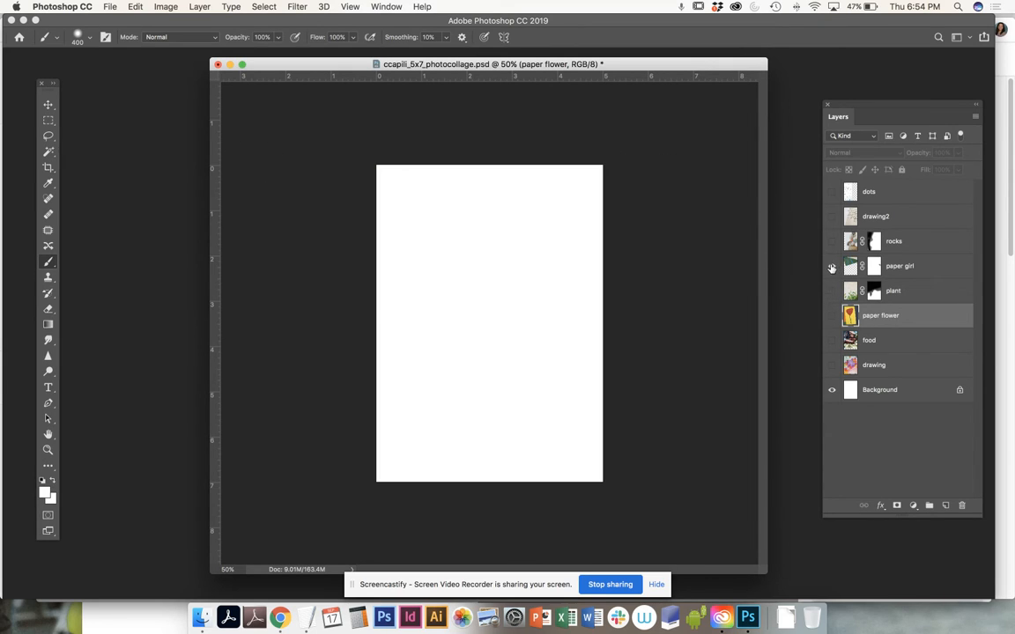
left_click(48, 388)
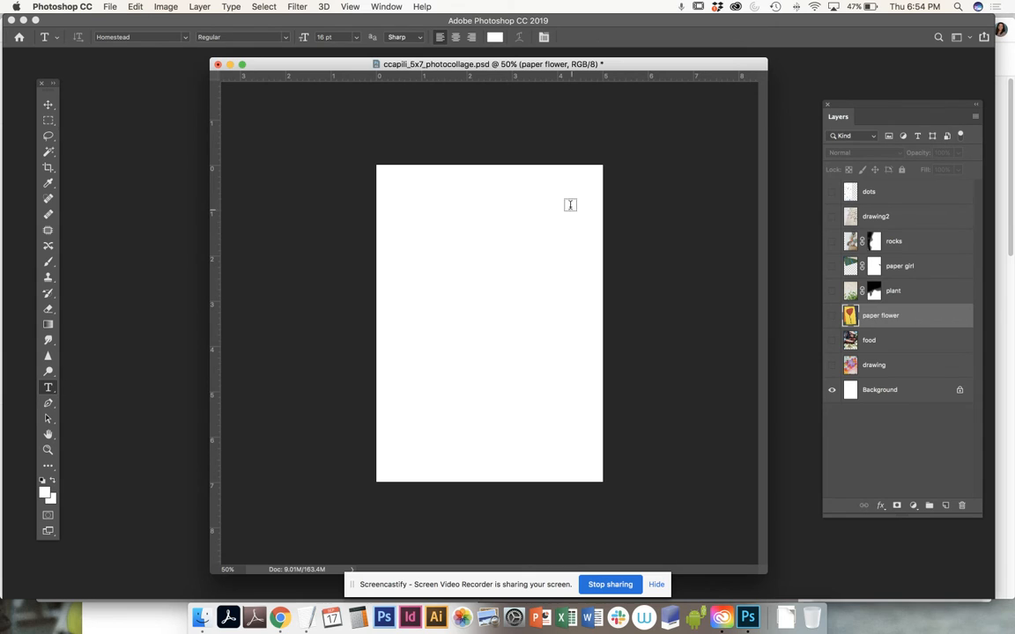
left_click_drag(378, 214, 623, 348)
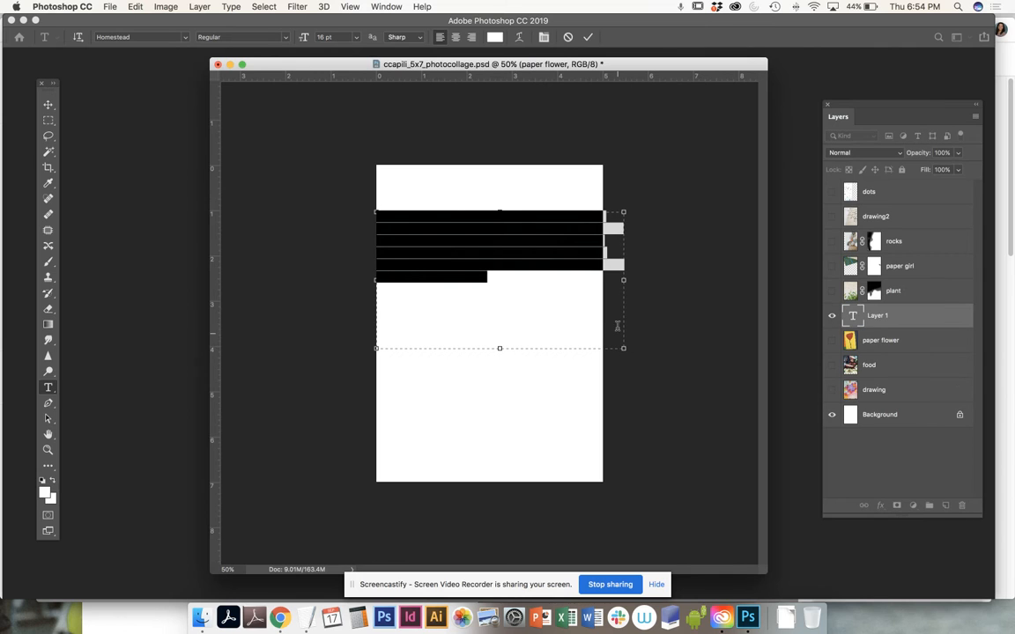
Step: Set the text color of the new text box to dark red #a40b0b
left_click(495, 37)
mouse_move(418, 331)
left_mouse_down()
mouse_move(428, 352)
mouse_move(430, 324)
left_mouse_up()
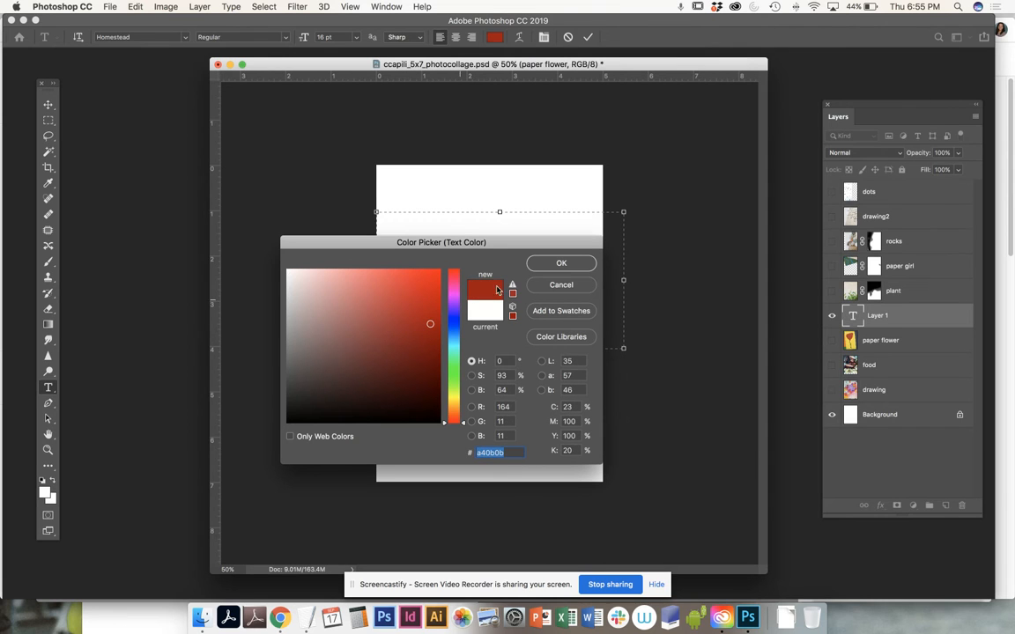
left_click(558, 262)
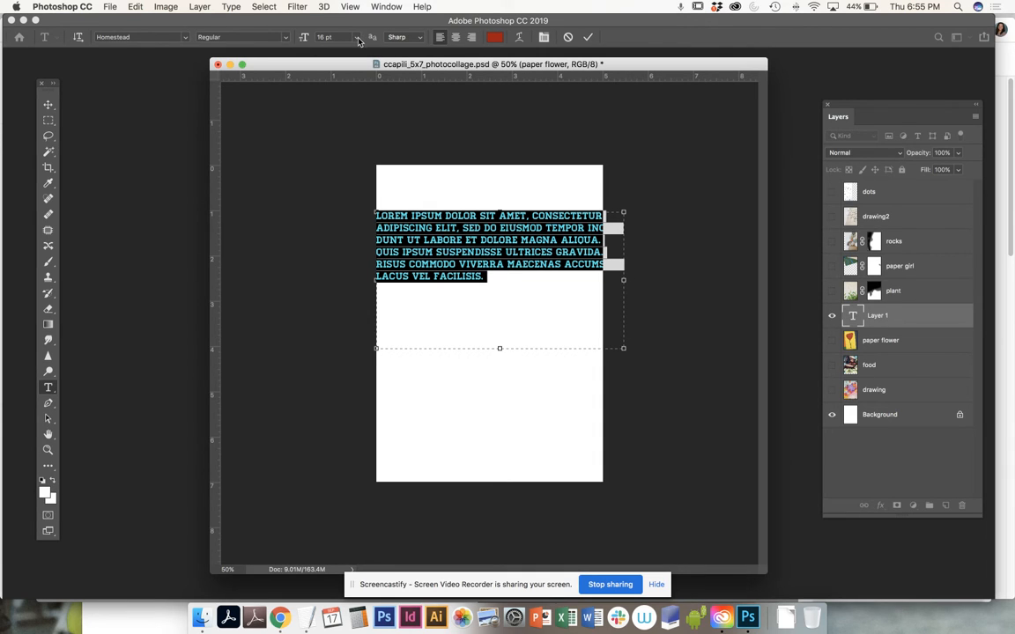
Step: Replace the placeholder text with "BLOOM & GROW" on two lines, breaking after the ampersand
left_click_drag(484, 276, 230, 158)
type("BLOOM &")
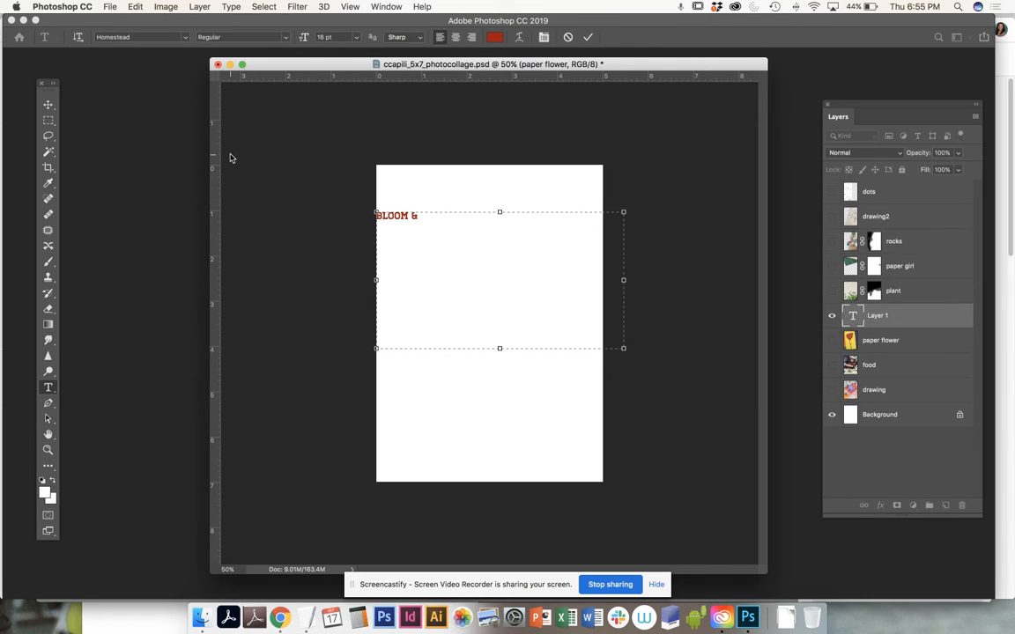
type("ROW")
Step: Set the font of the whole BLOOM & GROW text to Impact
key("super+a")
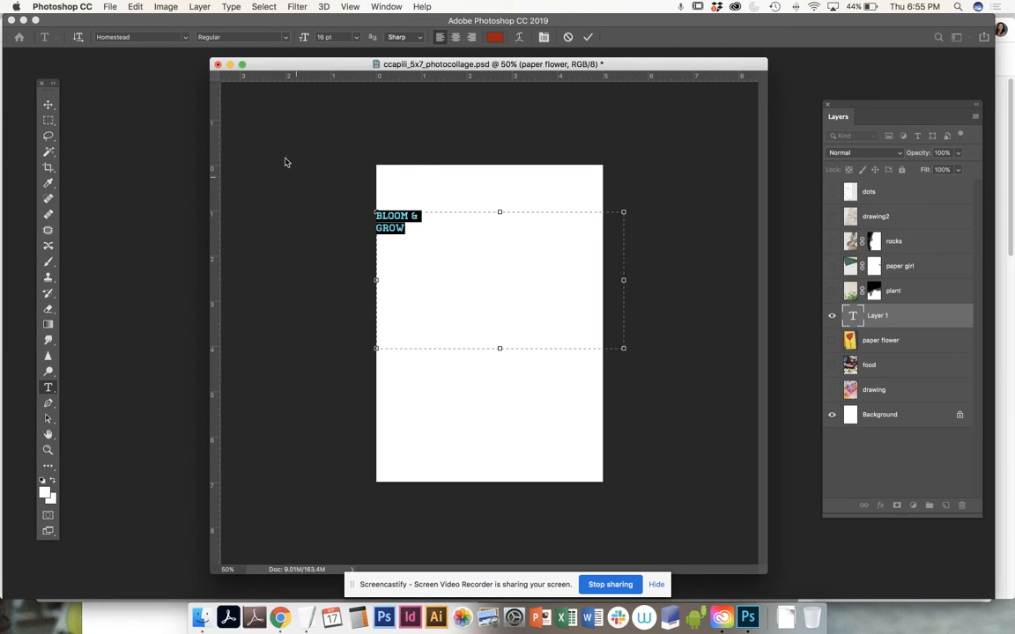
left_click(186, 38)
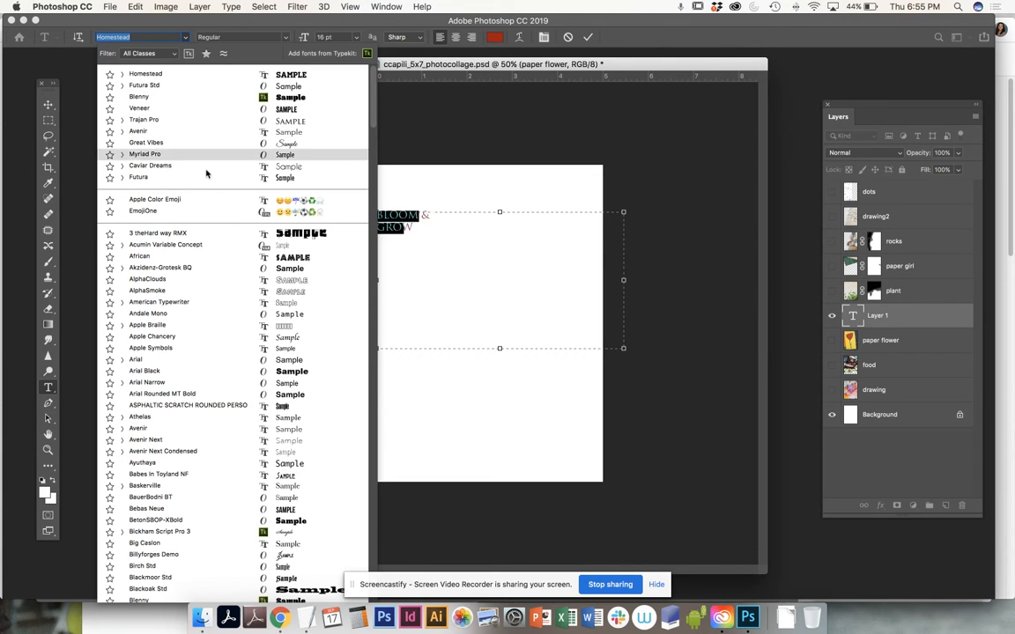
scroll(225, 452, "down", 5)
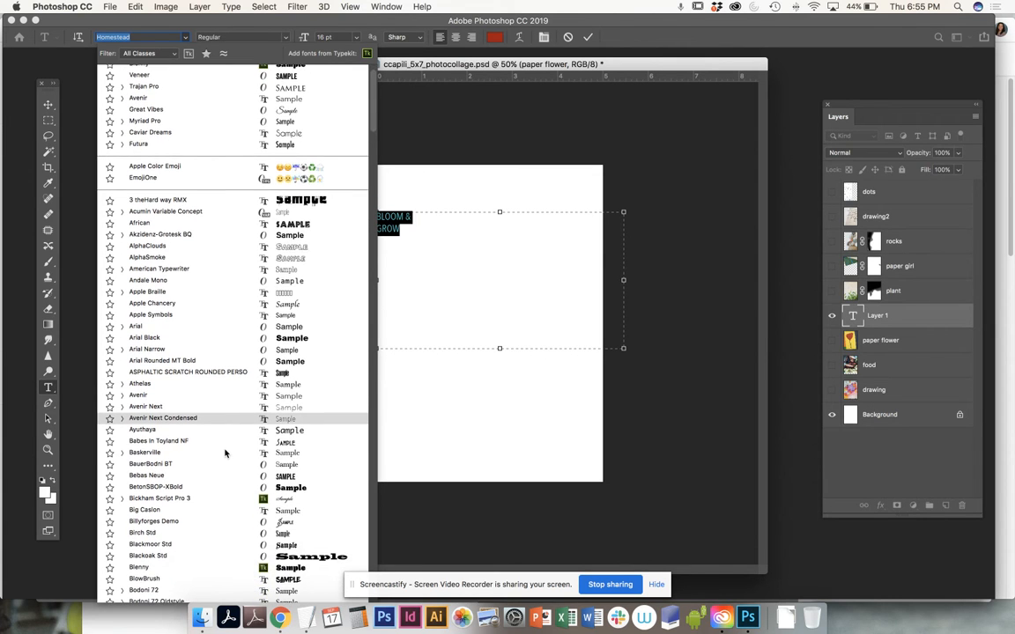
scroll(224, 452, "down", 6)
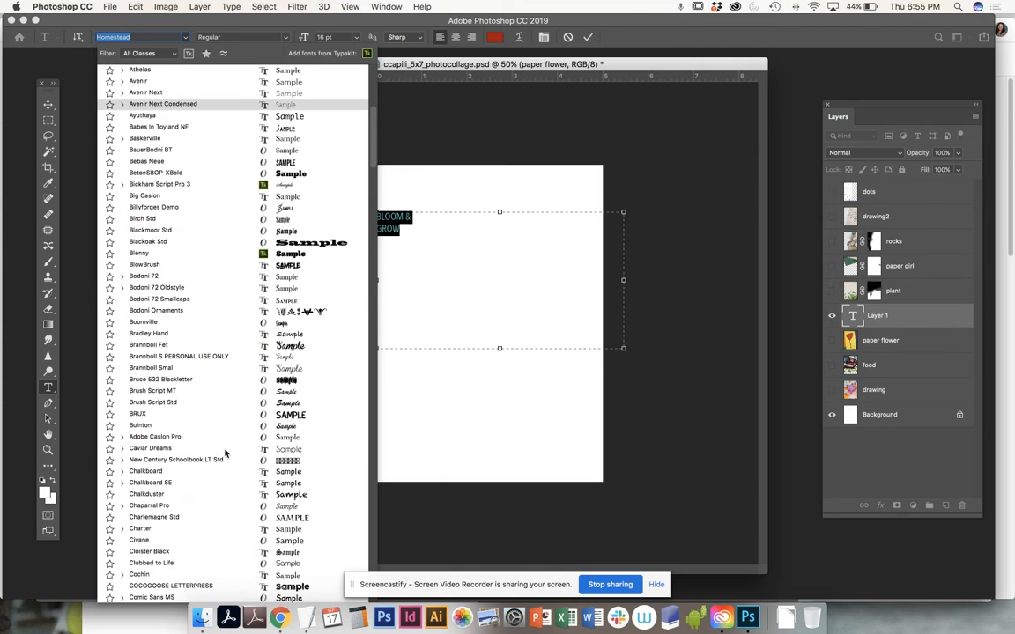
scroll(224, 451, "down", 2)
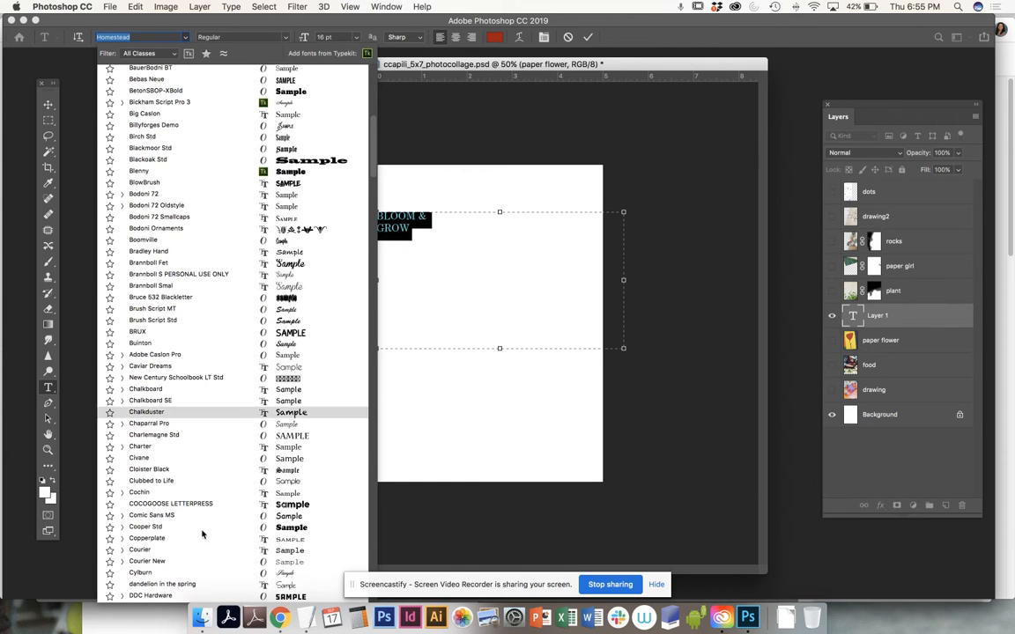
scroll(203, 552, "down", 7)
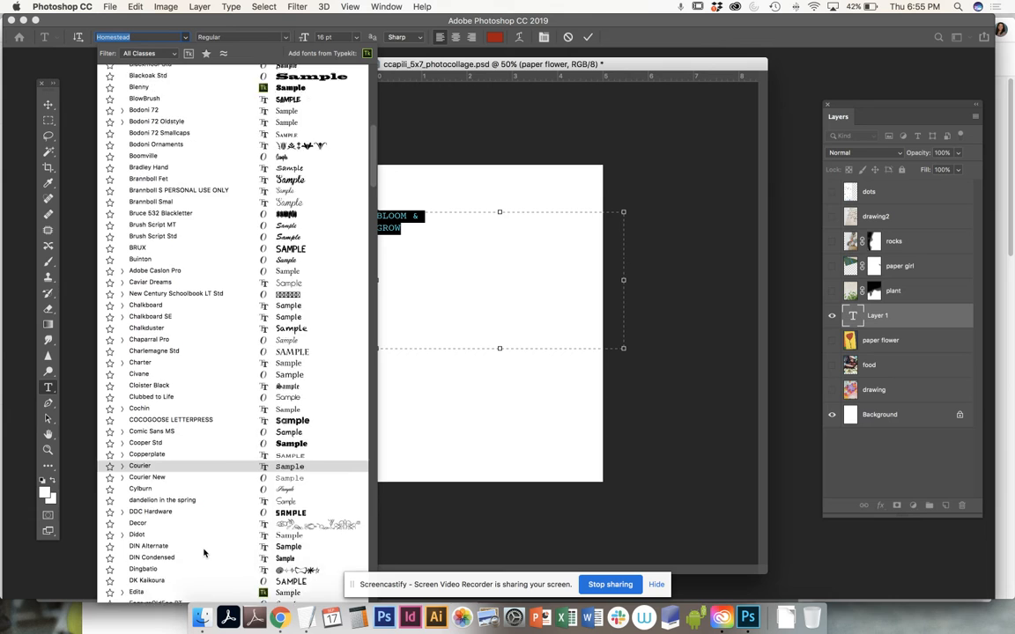
scroll(203, 552, "down", 11)
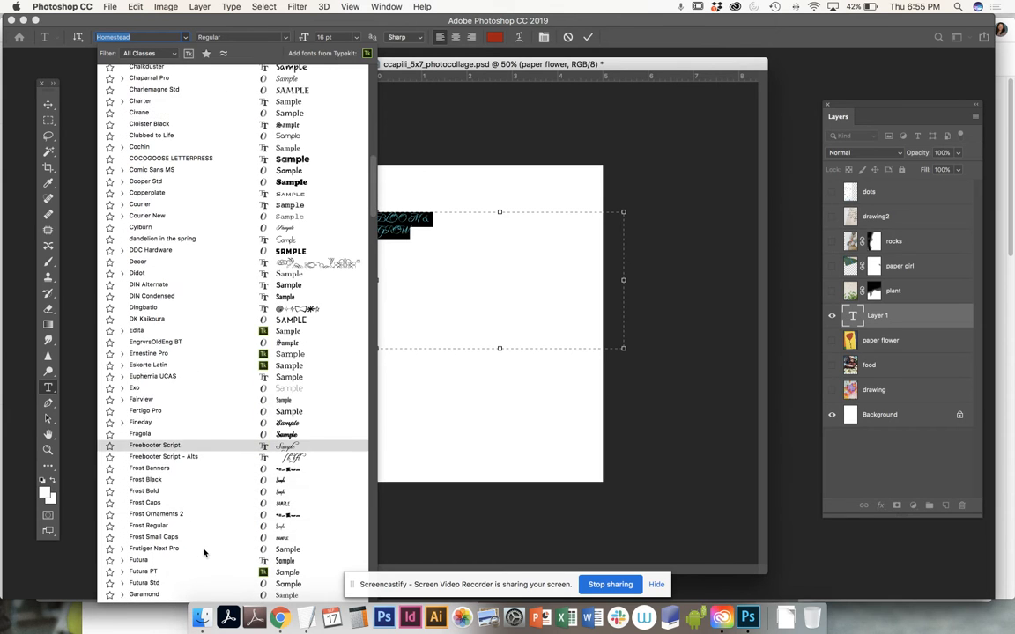
scroll(203, 552, "down", 1)
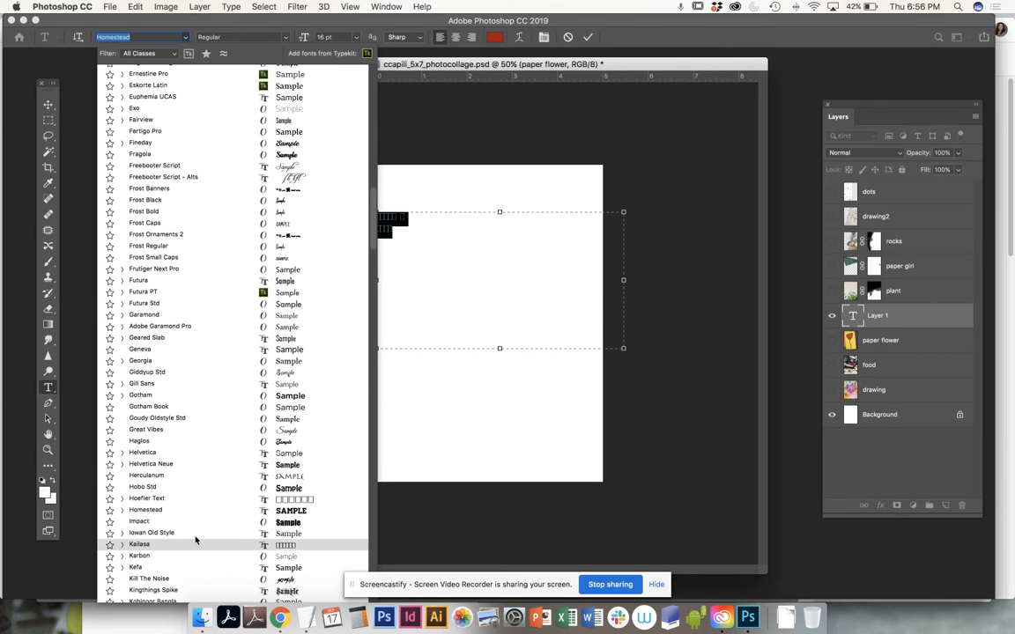
left_click(185, 522)
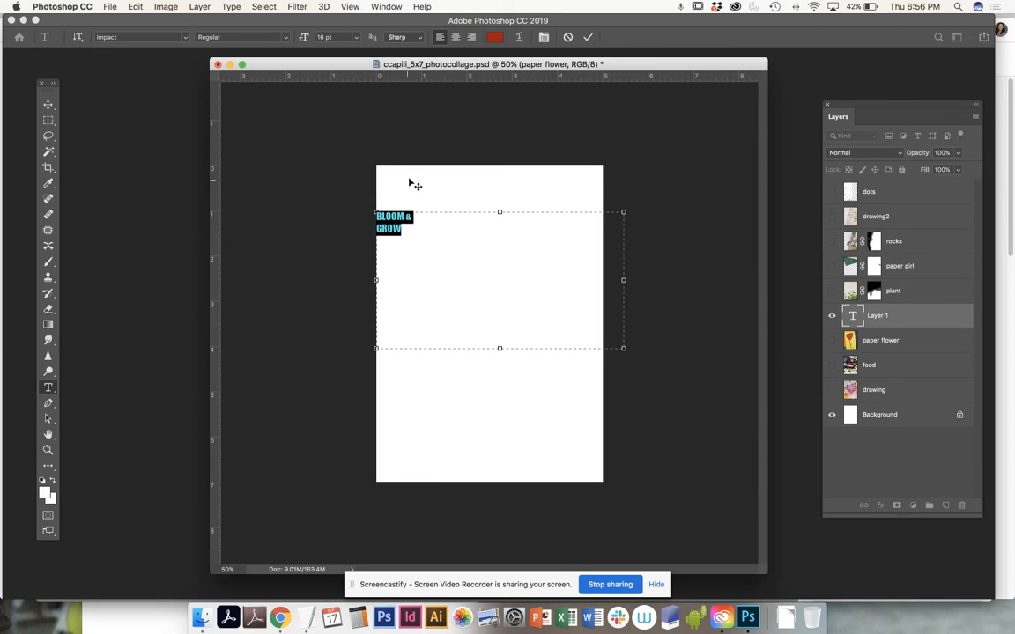
Step: Narrow the text box to the page's width and format its text as centered at 60 pt
left_click_drag(623, 280, 603, 280)
left_click(454, 38)
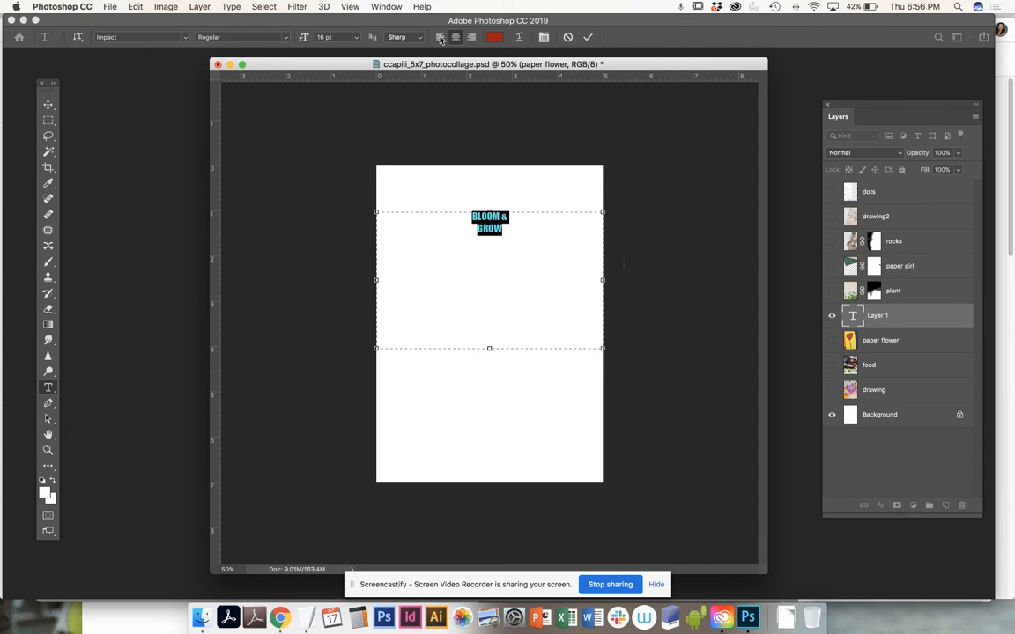
left_click(323, 38)
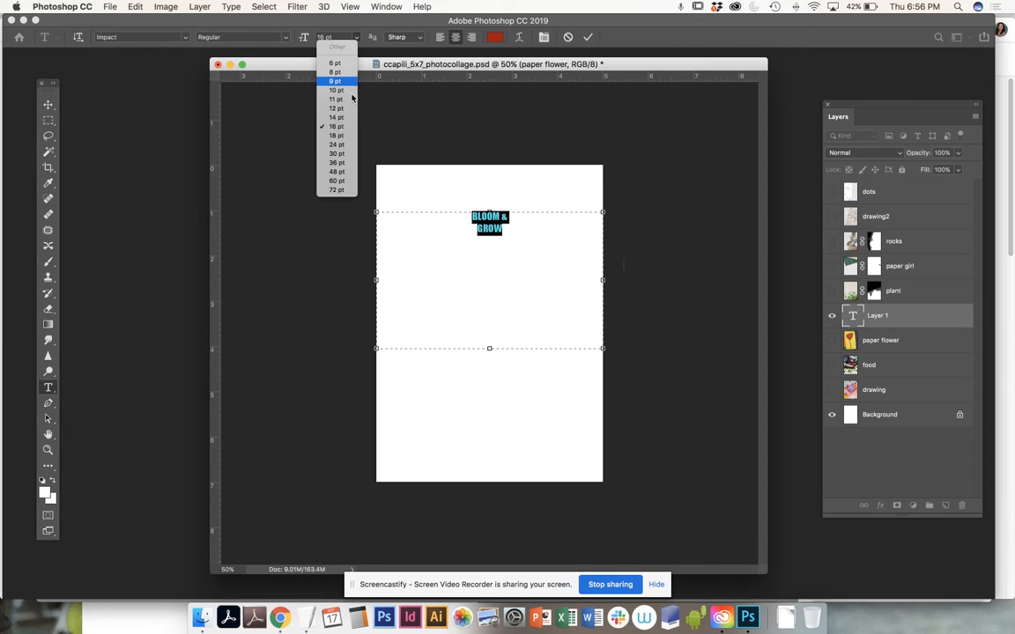
left_click(336, 181)
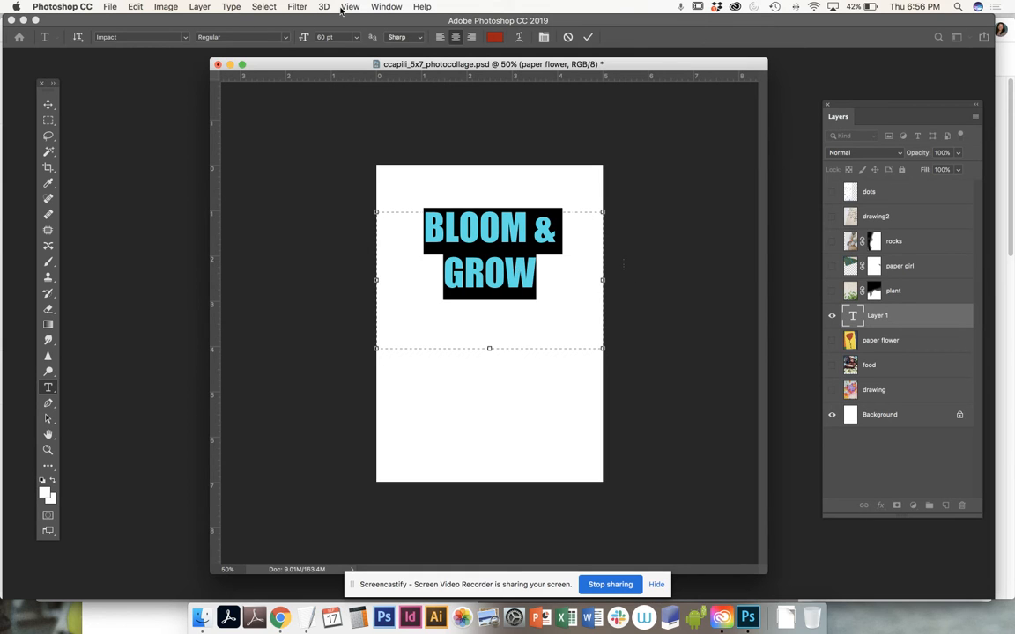
Step: Show the Character settings, move the document window clear of them, and increase the text's font size to 97 pt
left_click(386, 7)
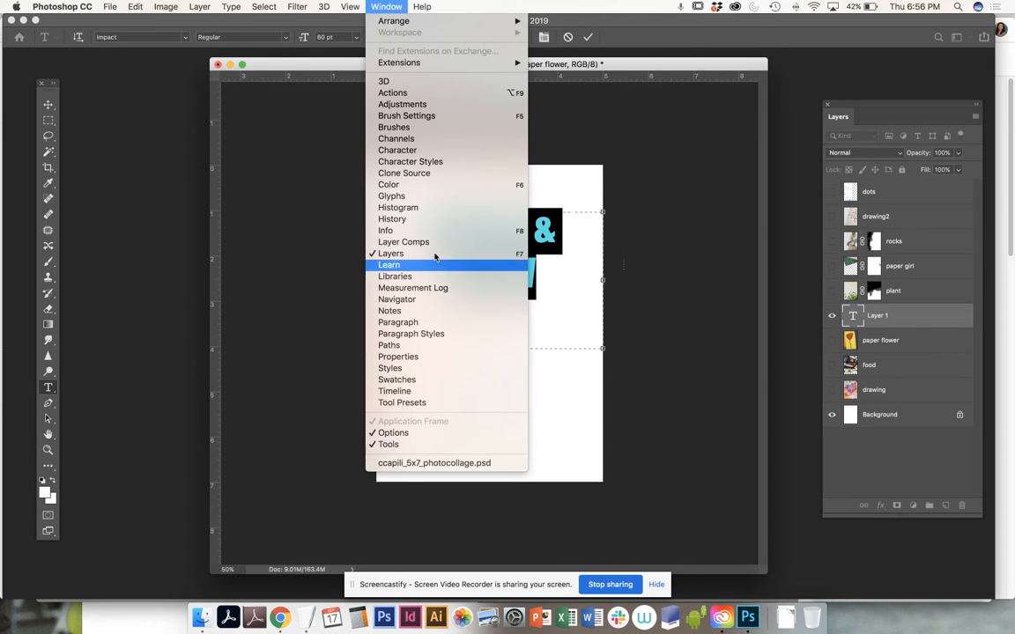
left_click(423, 151)
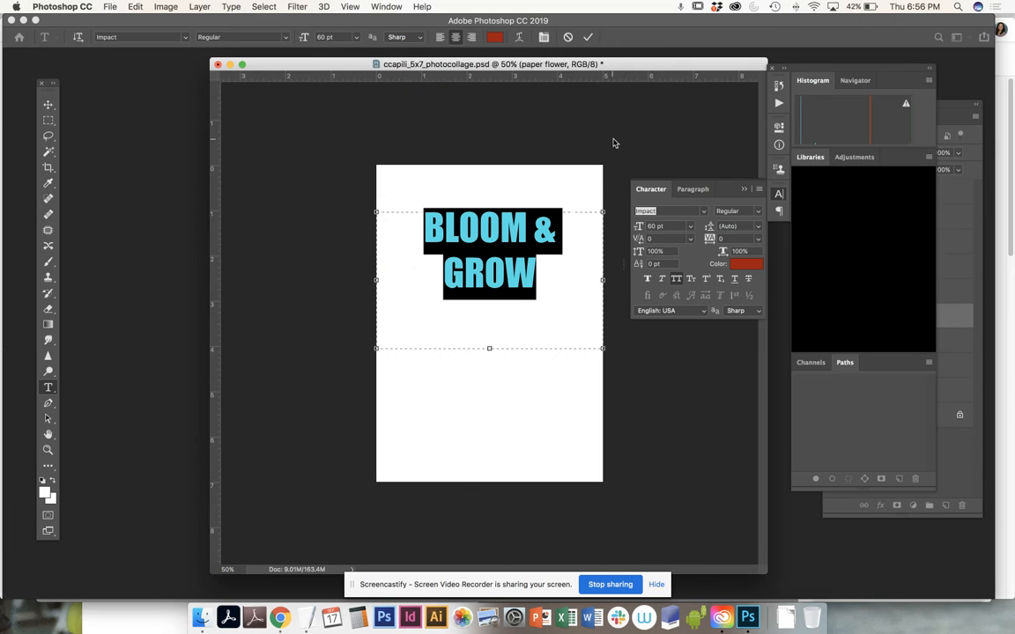
left_click_drag(653, 65, 550, 65)
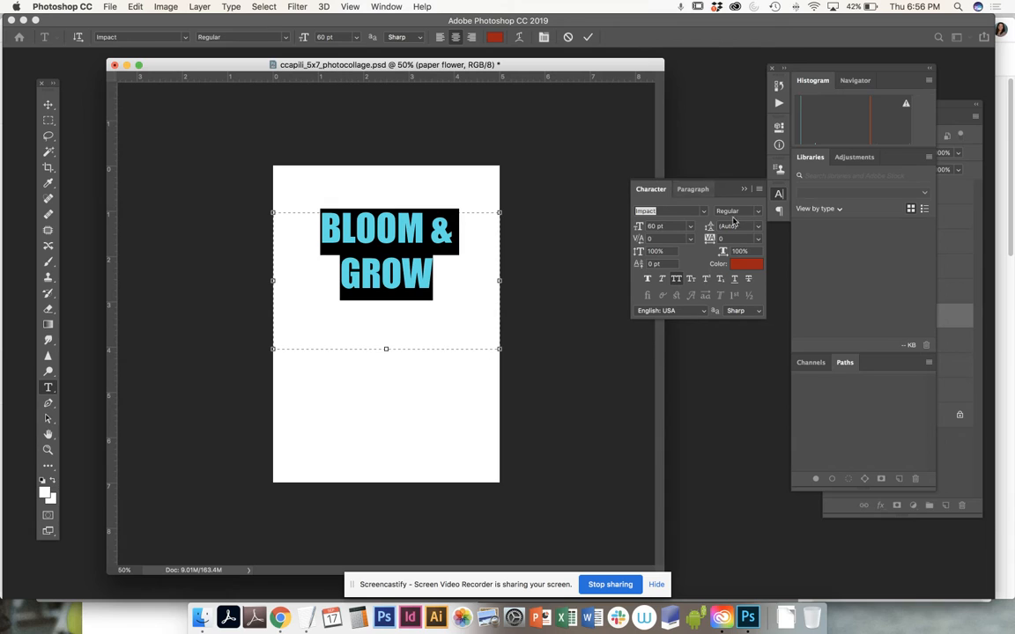
left_click_drag(678, 226, 637, 223)
key("Up")
key("Up")
key("Up")
key("Up")
key("Up")
key("Up")
key("Up")
key("Up")
key("Up")
key("Up")
key("Up")
key("Up")
key("Up")
key("Up")
key("Up")
key("Up")
key("Up")
key("Up")
key("Up")
key("Up")
key("Up")
key("Up")
key("Up")
key("Up")
key("Up")
key("Up")
key("Up")
key("Up")
key("Up")
key("Up")
key("Up")
key("Up")
key("Up")
key("Up")
key("Up")
key("Up")
key("Up")
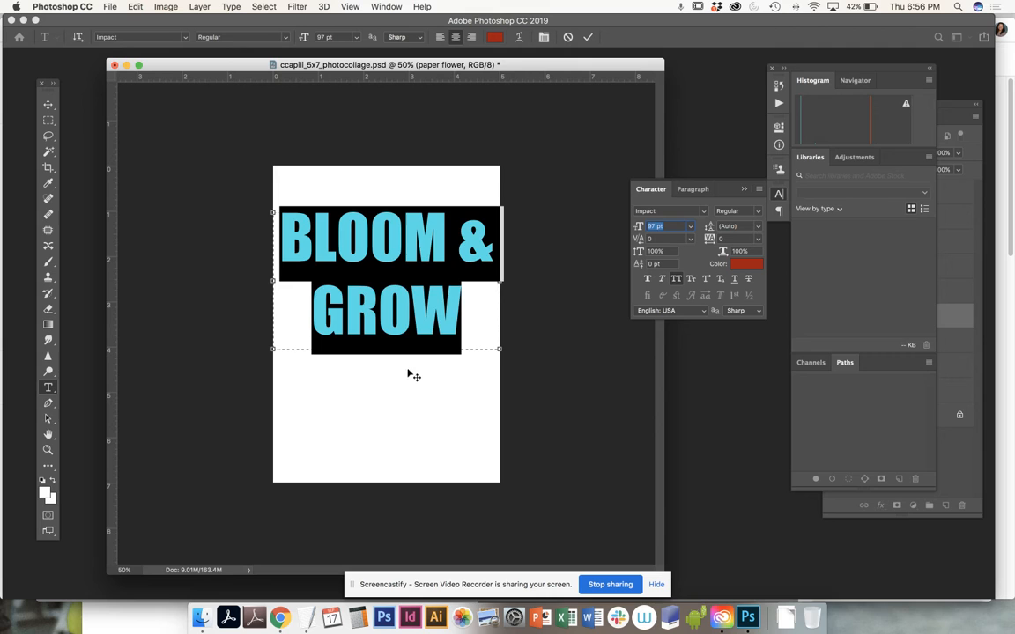
Step: Set the leading of both BLOOM & GROW lines to 100 pt
left_click(281, 238)
left_click_drag(281, 238, 535, 176)
left_click(744, 228)
left_click(757, 227)
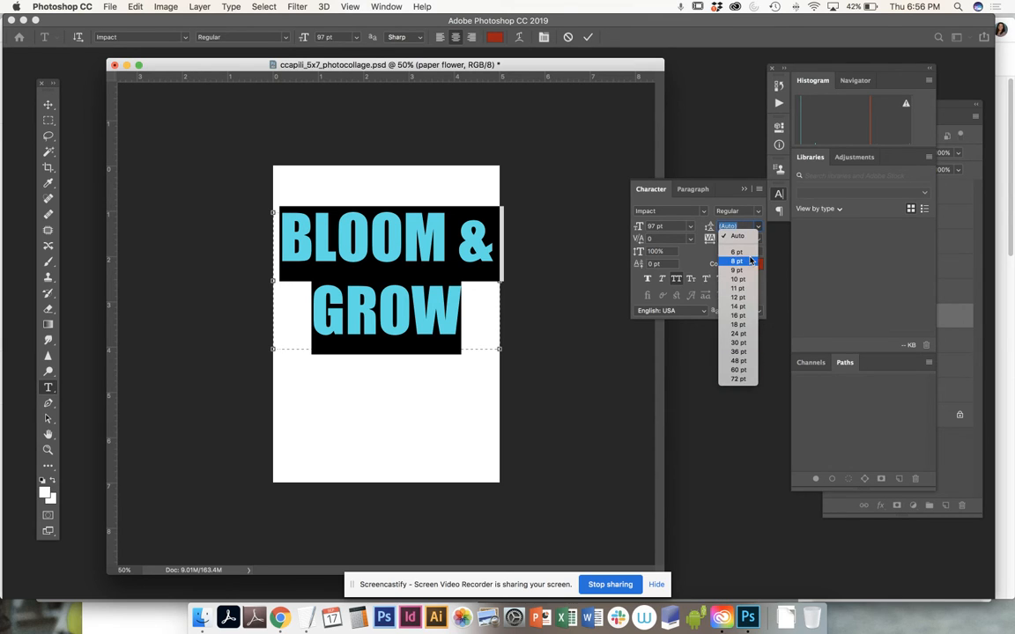
left_click(676, 228)
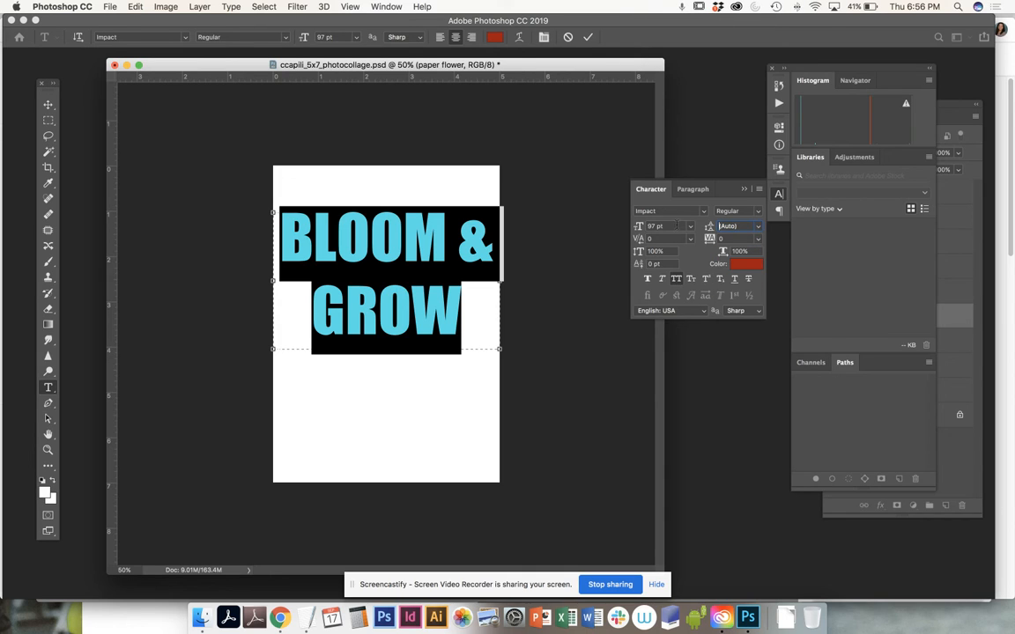
double_click(659, 226)
key("Tab")
type("1")
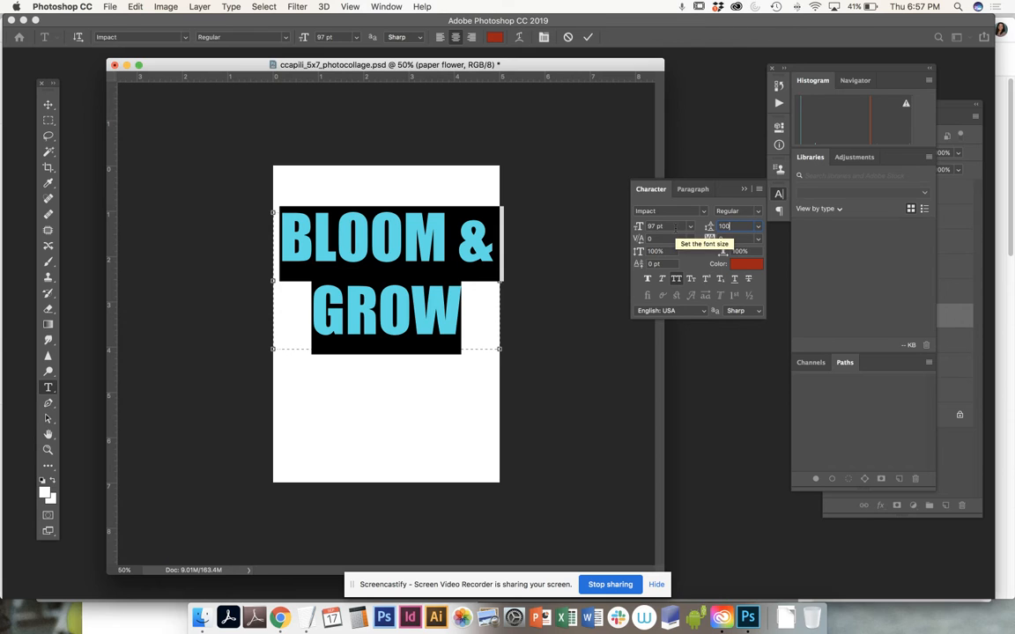
type("00")
key("Return")
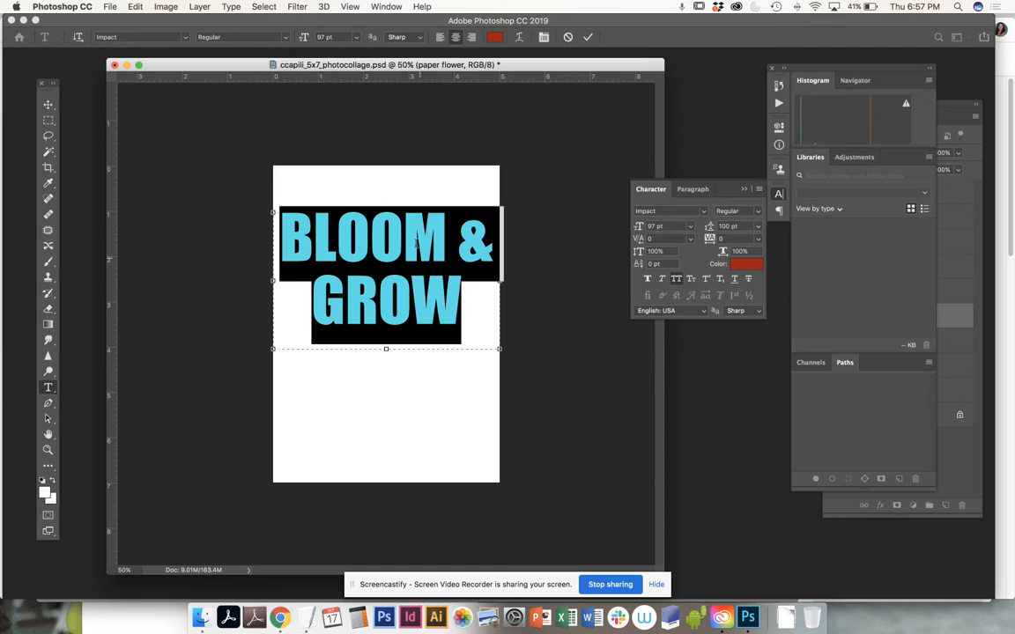
Step: Commit the text, bring the Layers panel clear of the other panels, and select the BLOOM & GROW layer
left_click(47, 103)
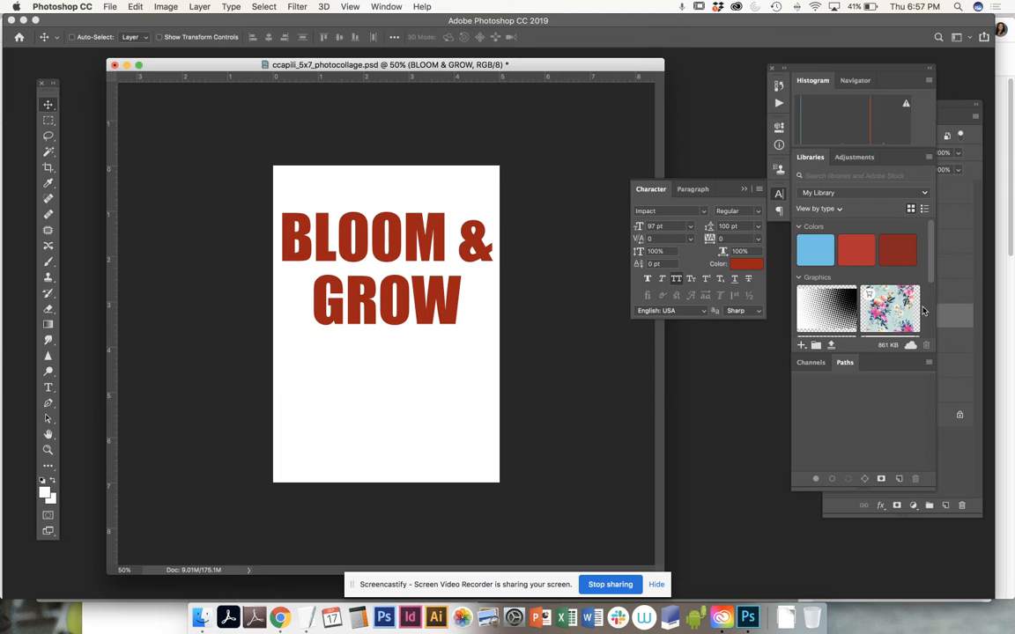
left_click(960, 459)
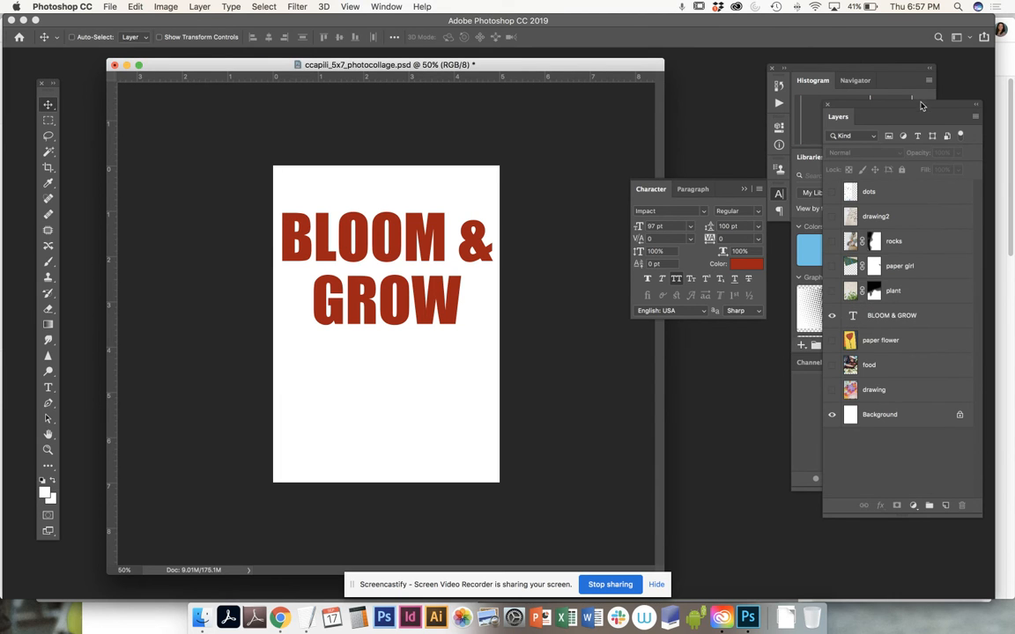
left_click_drag(918, 105, 812, 131)
left_click(786, 343)
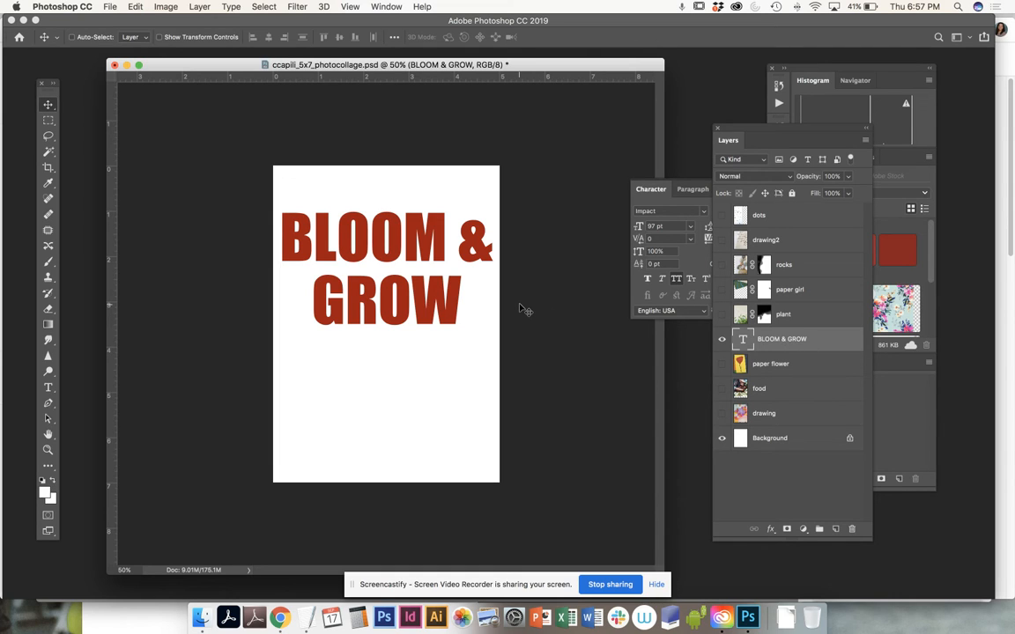
Step: Free-transform the BLOOM & GROW text, rotating it -90° and scaling it to 141.29% to fill the page's height
left_click(135, 6)
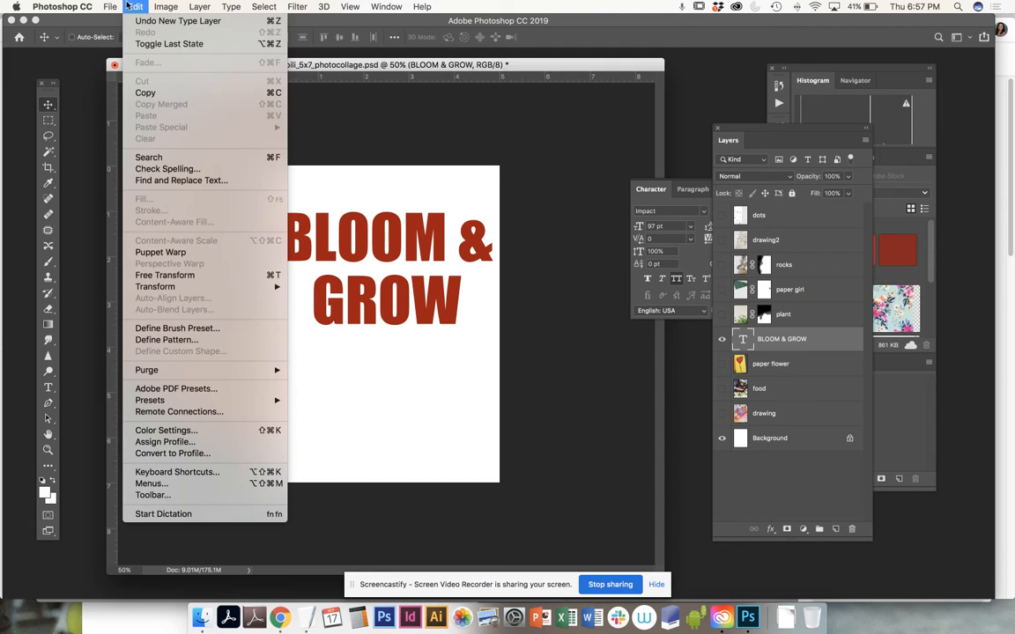
left_click(165, 274)
left_click_drag(523, 352, 424, 199)
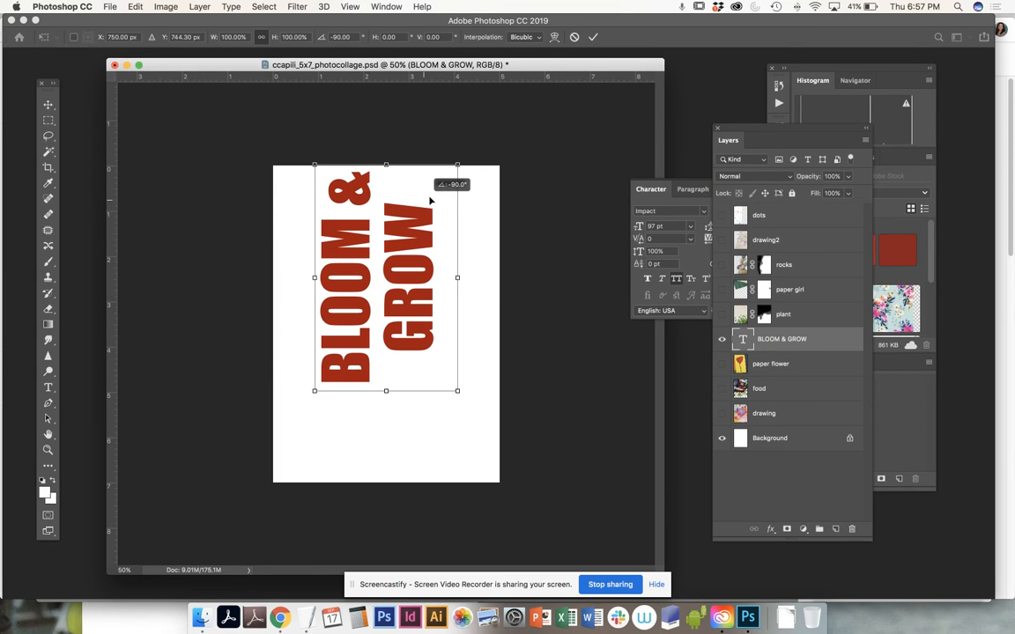
left_click_drag(456, 390, 536, 471)
left_click_drag(477, 422, 468, 417)
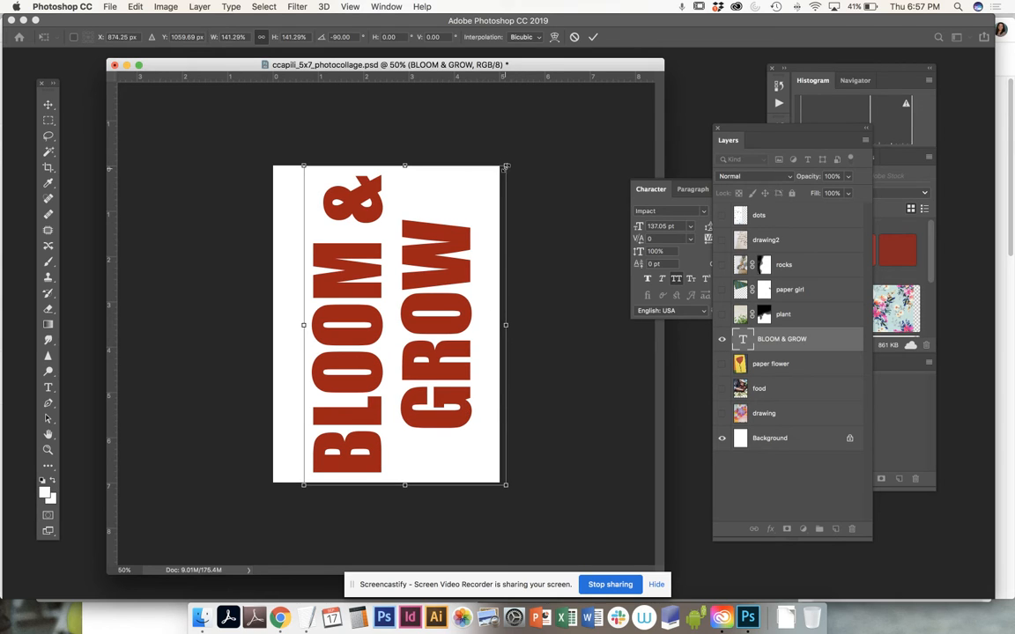
key("Return")
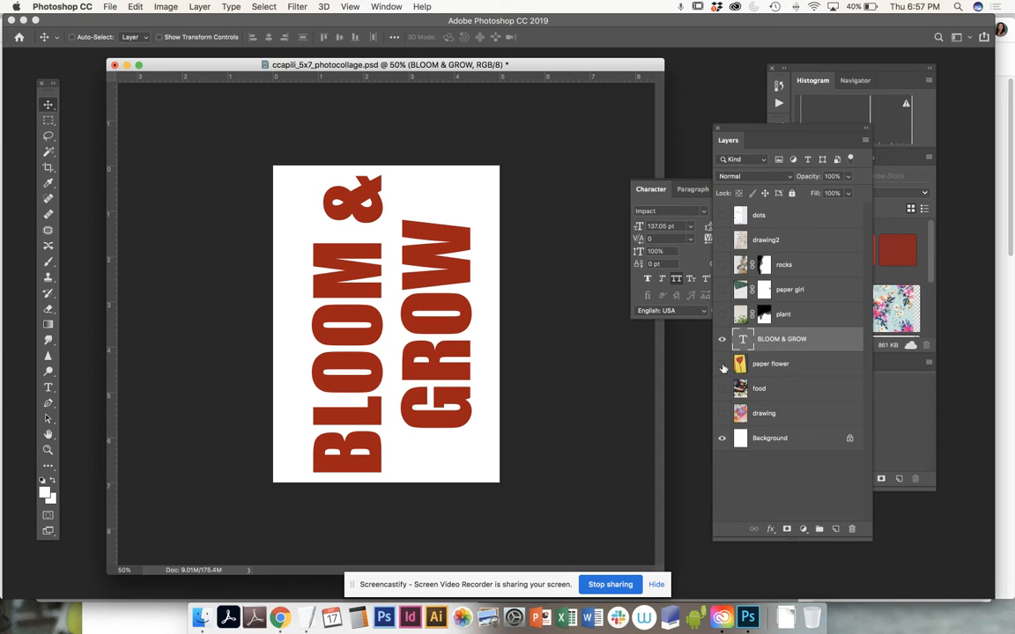
Step: Move the BLOOM & GROW layer below the paper flower layer and show the drawing layer
left_click_drag(780, 340, 786, 373)
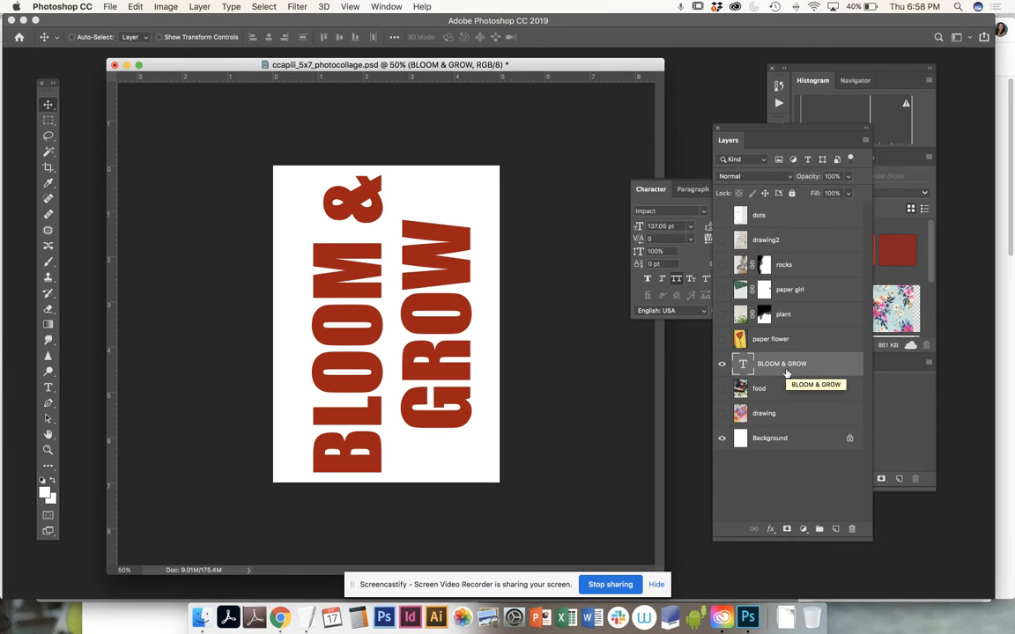
left_click(721, 414)
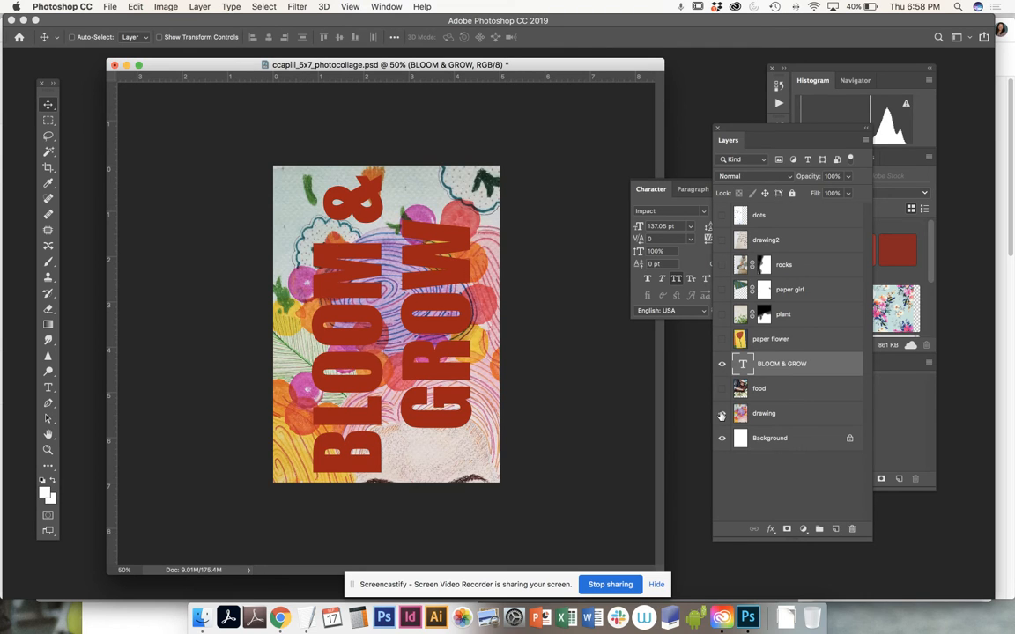
Step: Move the drawing up on the page to bring both eyes into view, and shift the BLOOM & GROW text left
left_click(816, 414)
mouse_move(529, 233)
left_mouse_down()
mouse_move(534, 308)
mouse_move(564, 170)
mouse_move(381, 186)
mouse_move(352, 203)
mouse_move(436, 199)
mouse_move(438, 224)
mouse_move(467, 240)
mouse_move(550, 199)
mouse_move(539, 167)
mouse_move(545, 186)
mouse_move(525, 192)
mouse_move(506, 176)
mouse_move(474, 180)
mouse_move(519, 180)
left_mouse_up()
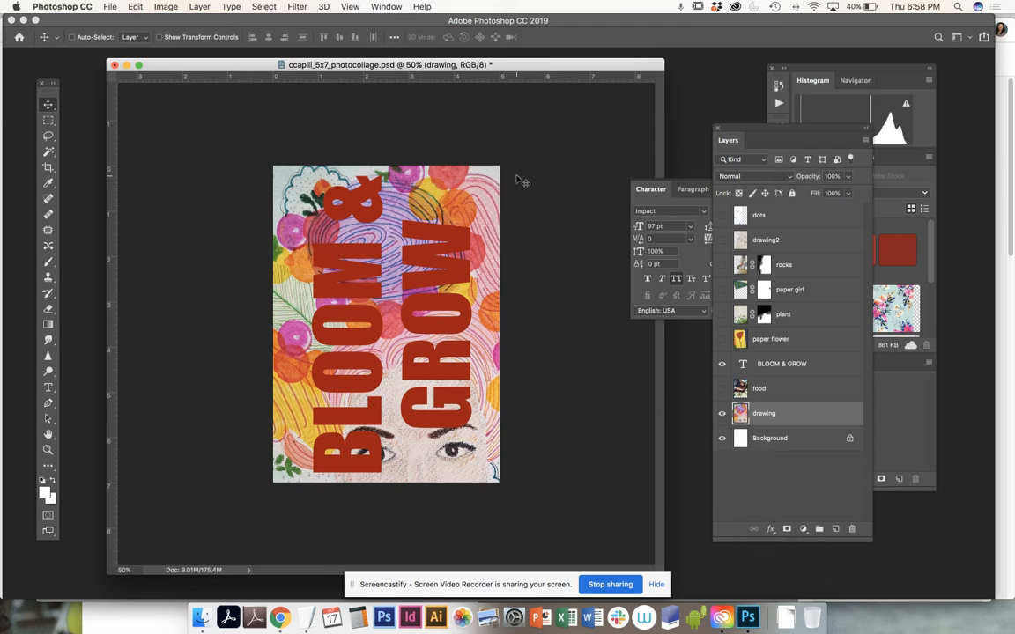
left_click(814, 365)
mouse_move(459, 366)
left_mouse_down()
mouse_move(474, 368)
mouse_move(461, 364)
left_mouse_up()
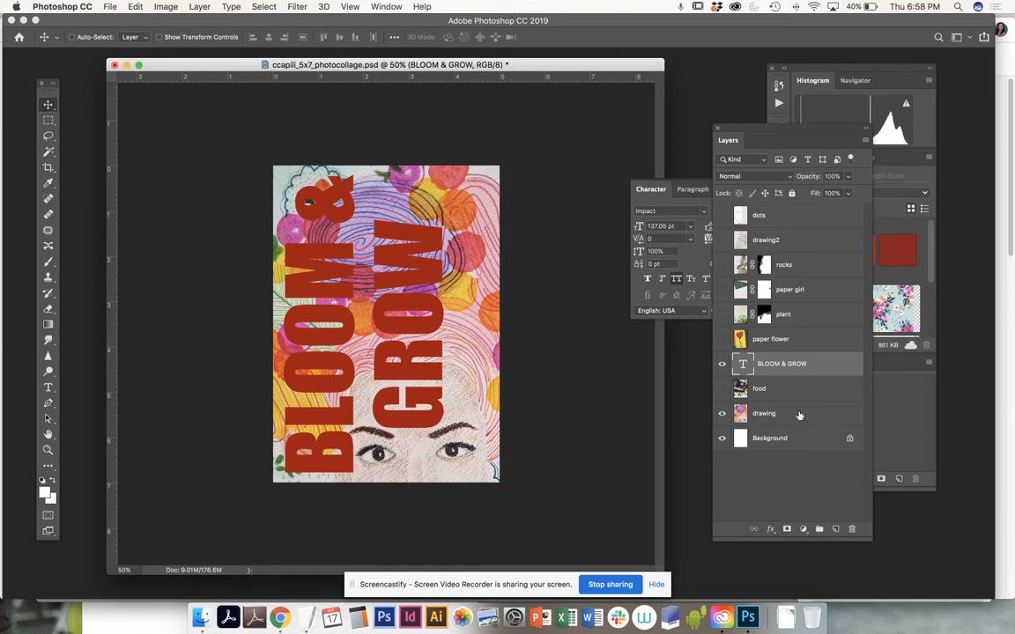
Step: Move the drawing layer directly below the BLOOM & GROW layer and toggle each layer's visibility to check the stack
left_click_drag(782, 416, 773, 380)
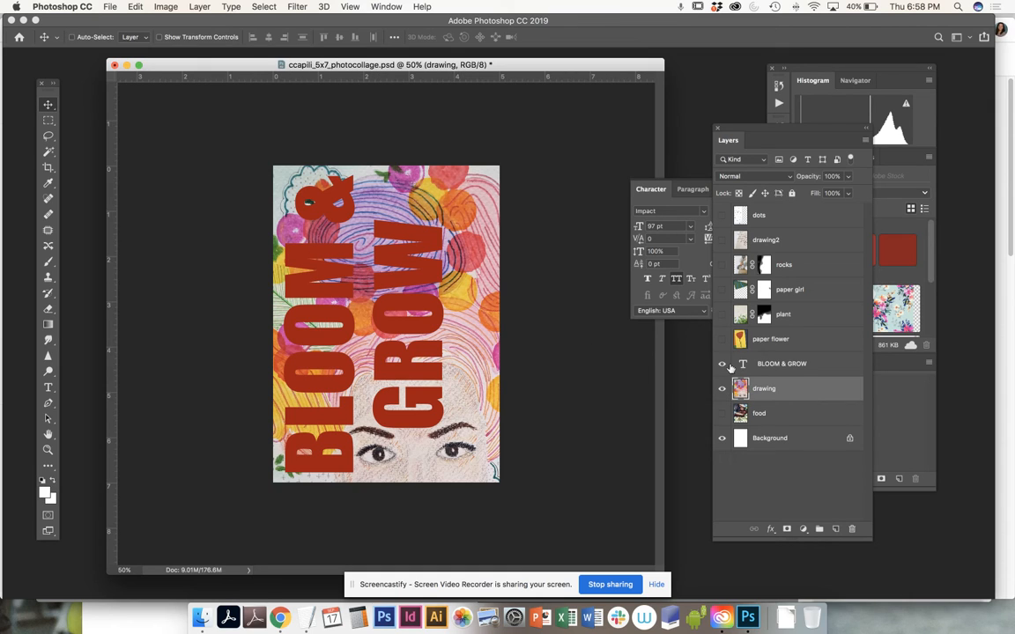
left_click(790, 370)
left_click(722, 363)
left_click(722, 364)
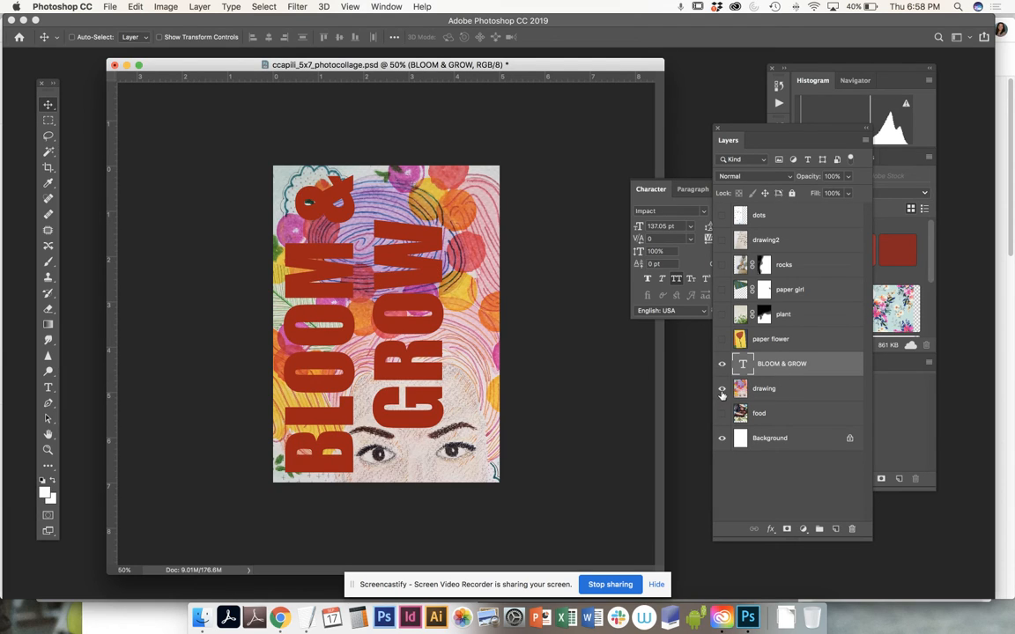
left_click(721, 392)
left_click(721, 391)
left_click_drag(772, 379, 773, 378)
left_click_drag(773, 379, 772, 372)
left_click_drag(772, 372, 772, 378)
left_click(723, 389)
left_click(722, 389)
key("super+z")
Step: Move the drawing layer directly above BLOOM & GROW and clip it to the text with a clipping mask
left_click_drag(794, 385, 791, 355)
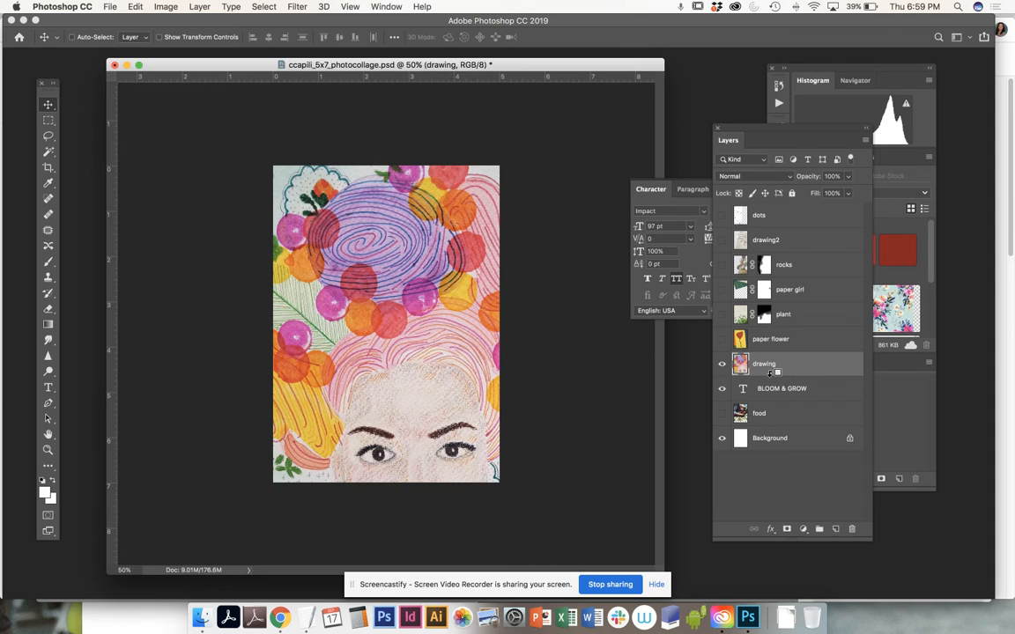
left_click(772, 373, "alt")
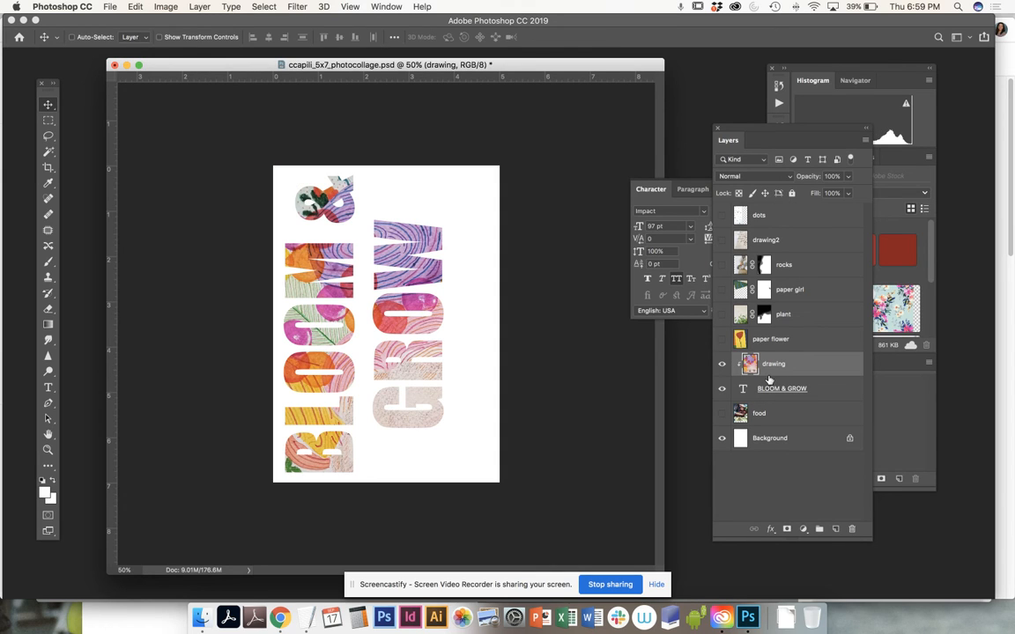
Step: Release the drawing's clipping mask to check the text beneath it, and clip the drawing to the BLOOM & GROW text again
left_click(767, 378, "alt")
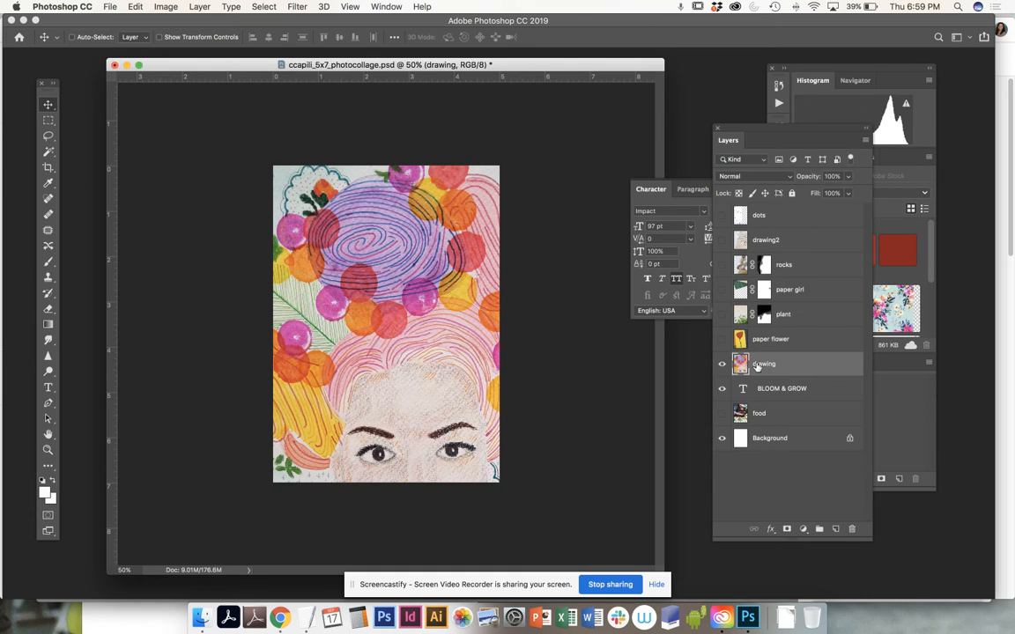
left_click(722, 365)
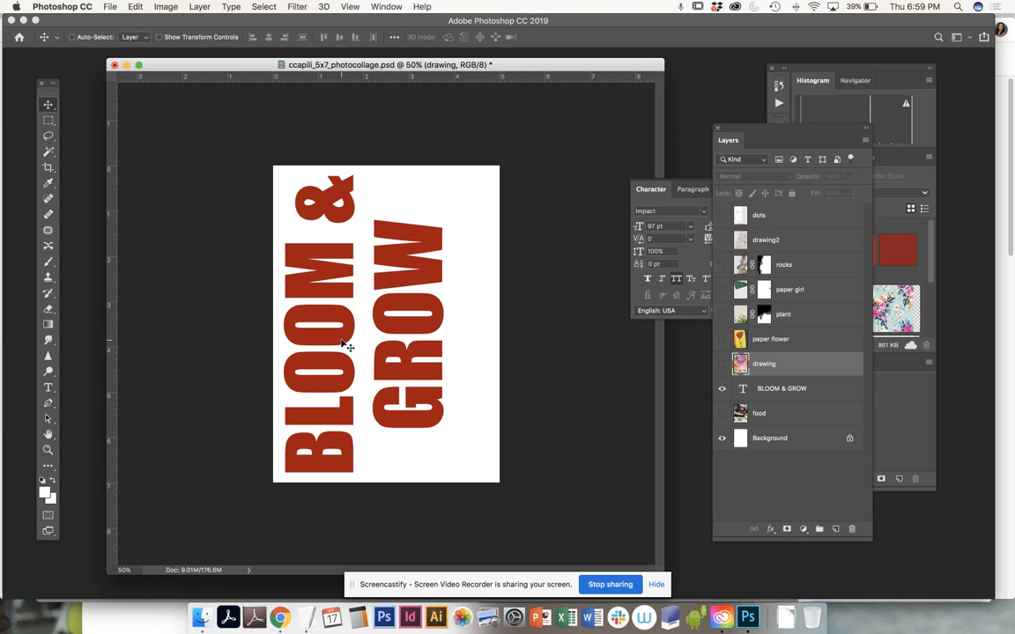
left_click(722, 365)
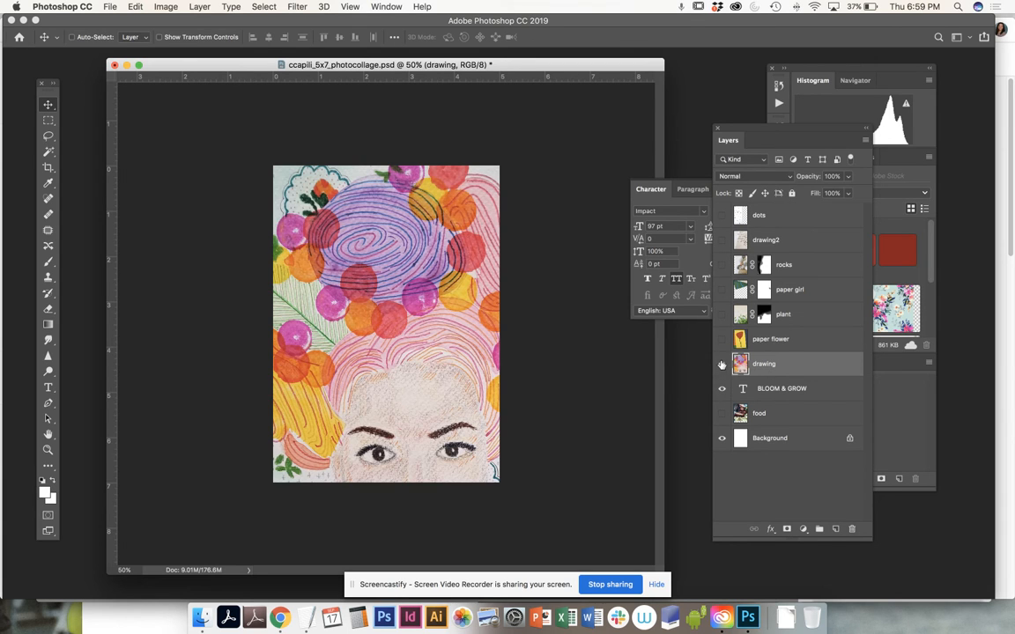
left_click(722, 387)
left_click(778, 371, "alt")
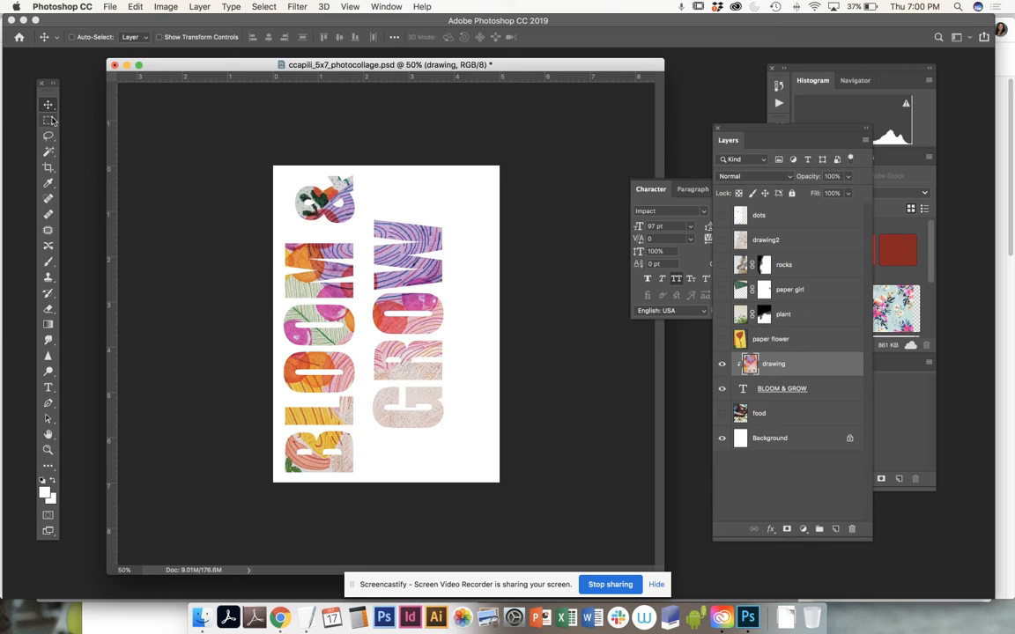
Step: Shift the clipped drawing slightly right inside the BLOOM & GROW letters and save the document
mouse_move(464, 347)
left_mouse_down()
mouse_move(460, 310)
mouse_move(467, 389)
mouse_move(493, 358)
mouse_move(480, 301)
mouse_move(483, 349)
left_mouse_up()
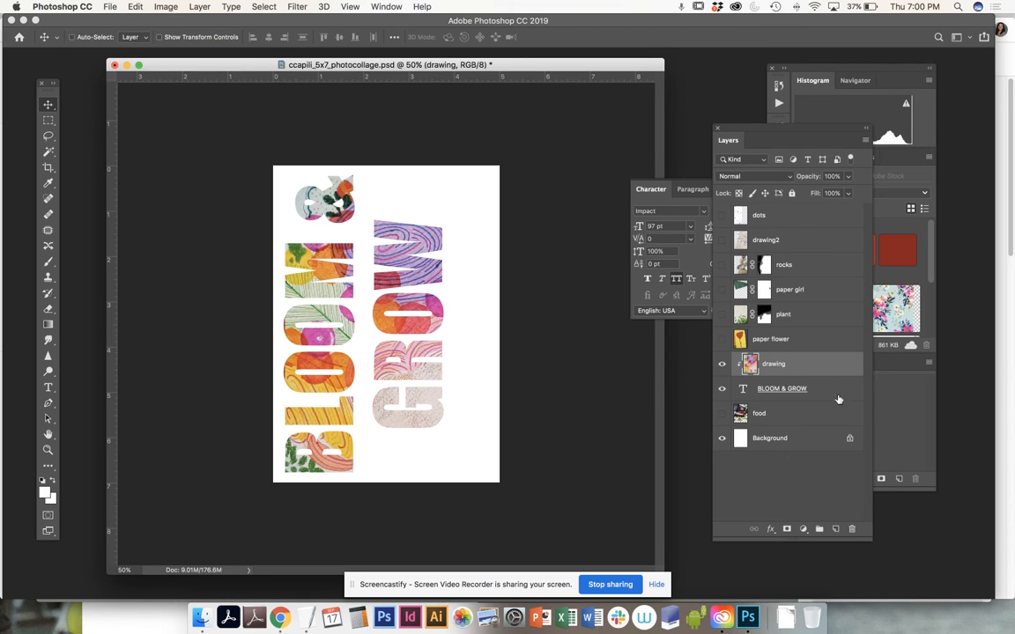
key("super+s")
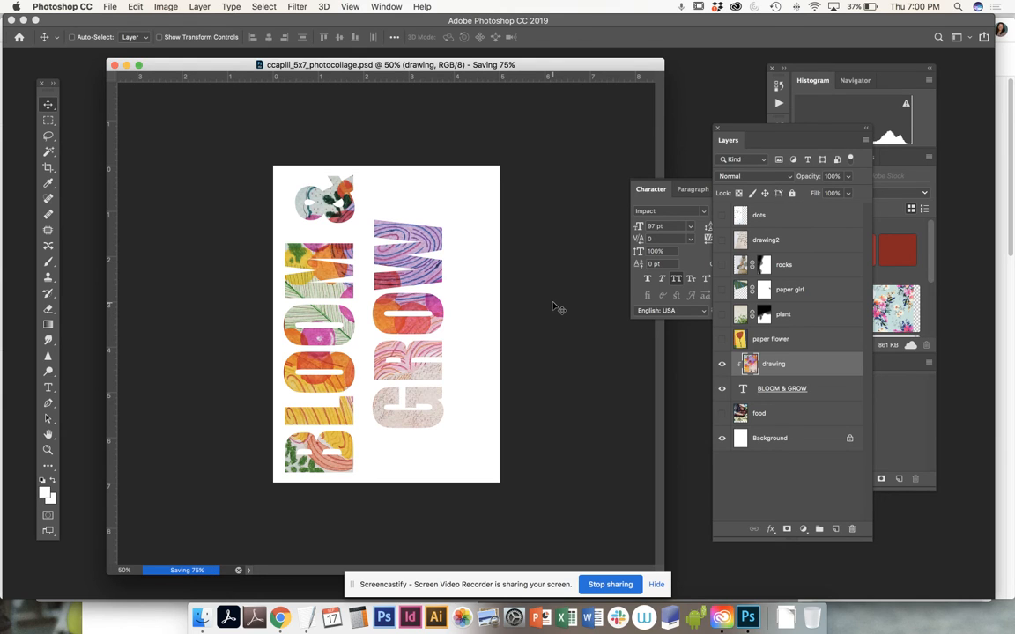
Step: Create a new layer directly above the food layer and set its fill contents to a custom color
left_click(790, 420)
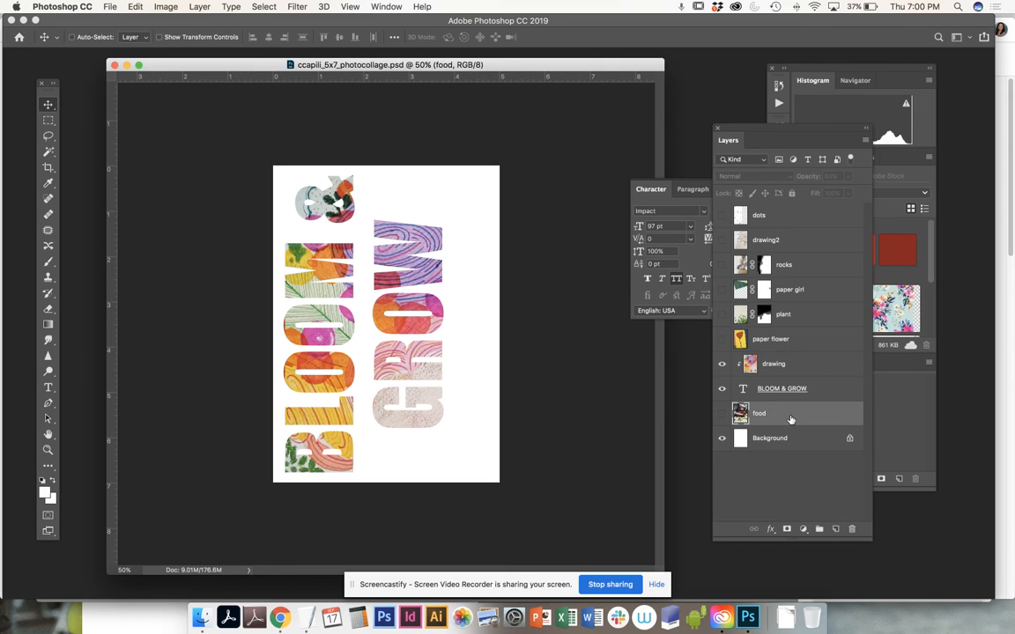
left_click(835, 529)
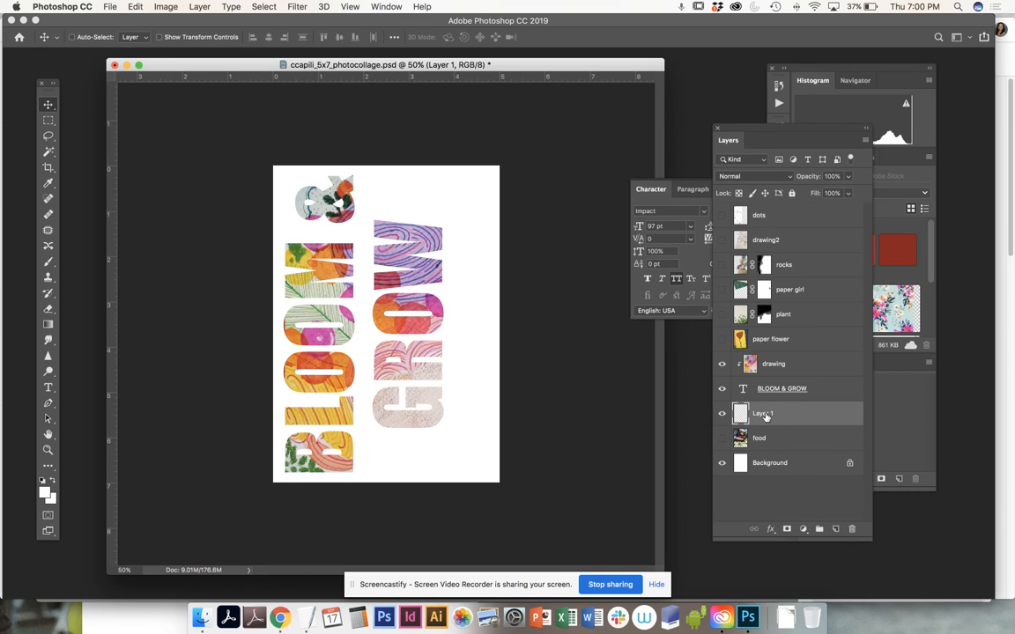
left_click(164, 7)
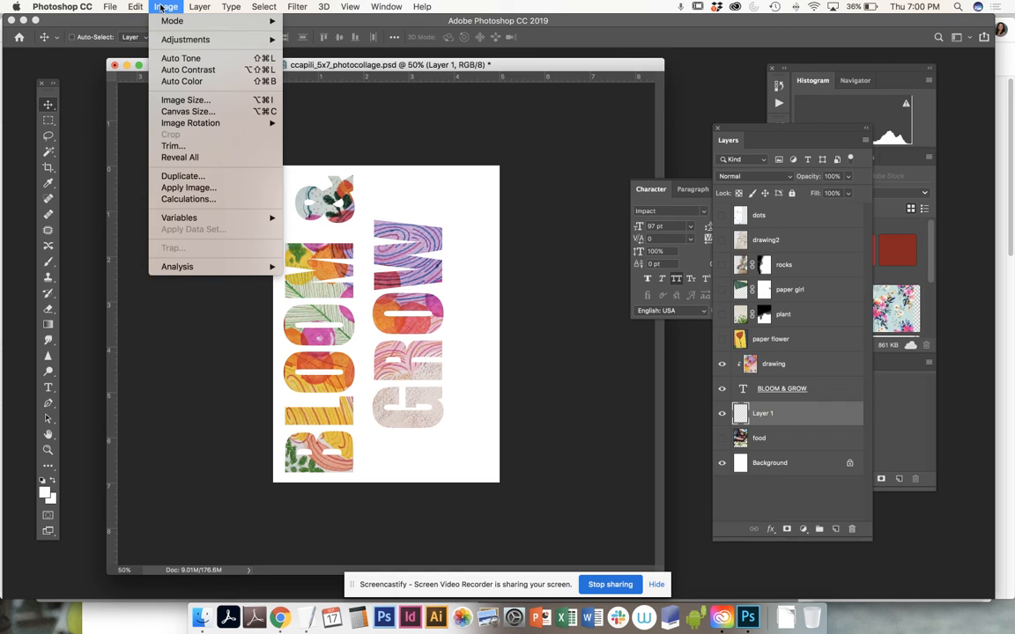
mouse_move(137, 7)
left_click(149, 199)
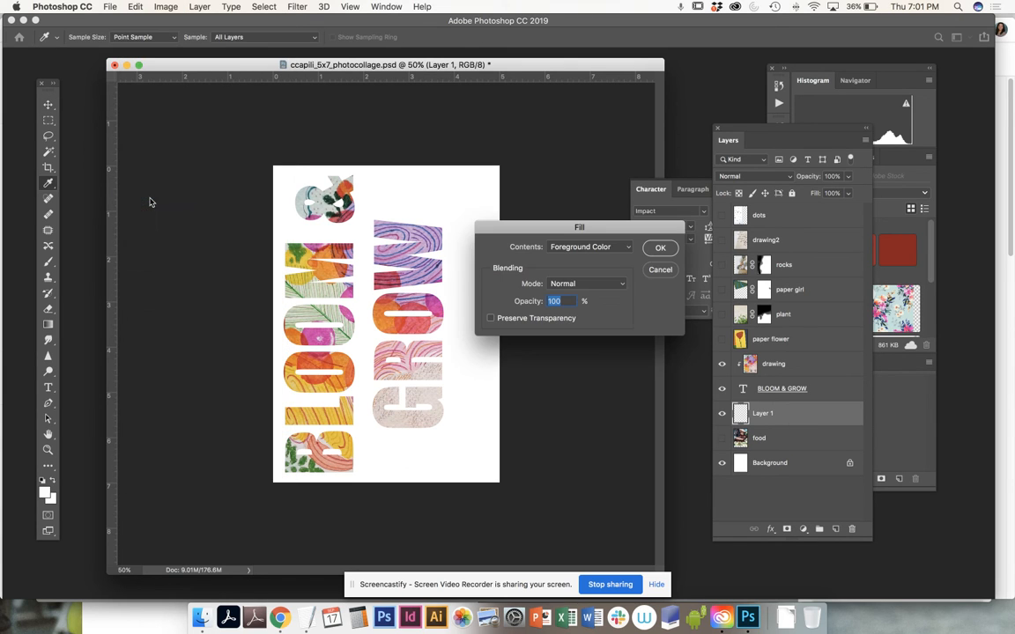
left_click(581, 248)
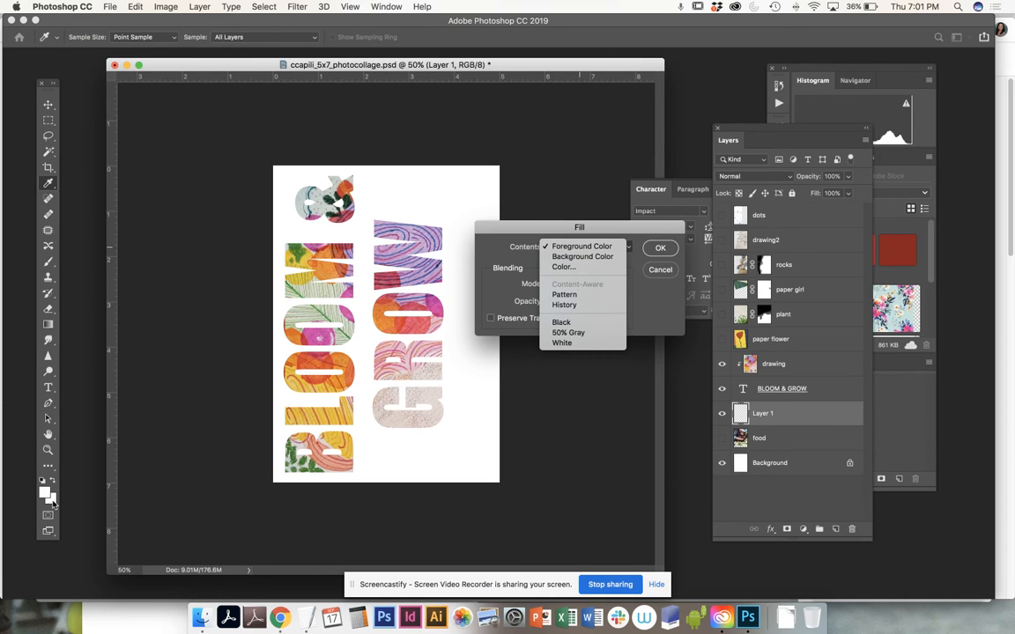
left_click(587, 268)
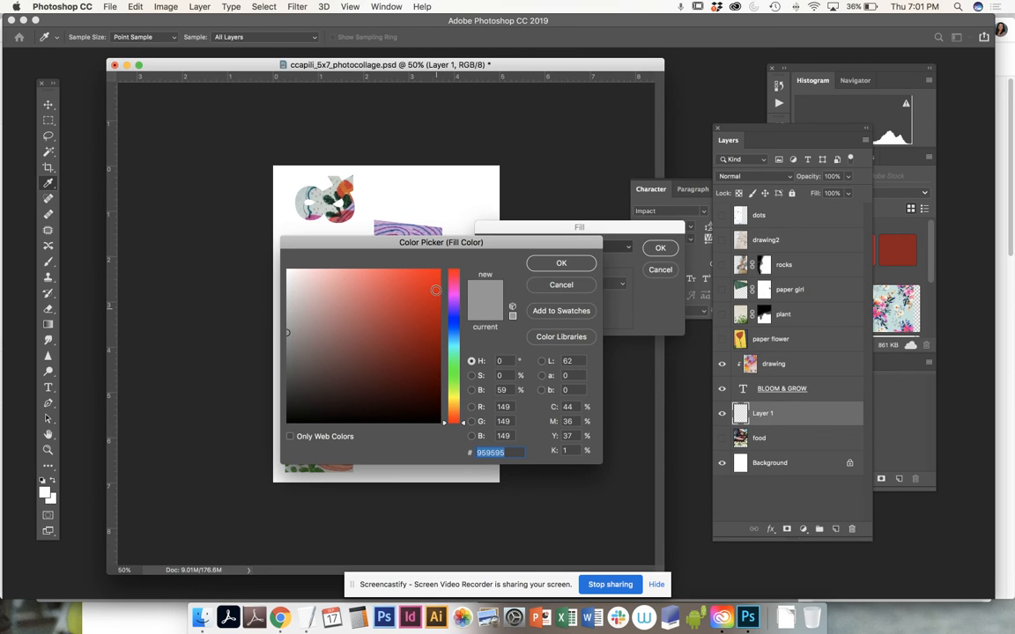
Step: Try purple, beige and yellow fill colors sampled from the artwork in the BLOOM & GROW letters
left_click_drag(421, 245, 666, 47)
left_click(642, 118)
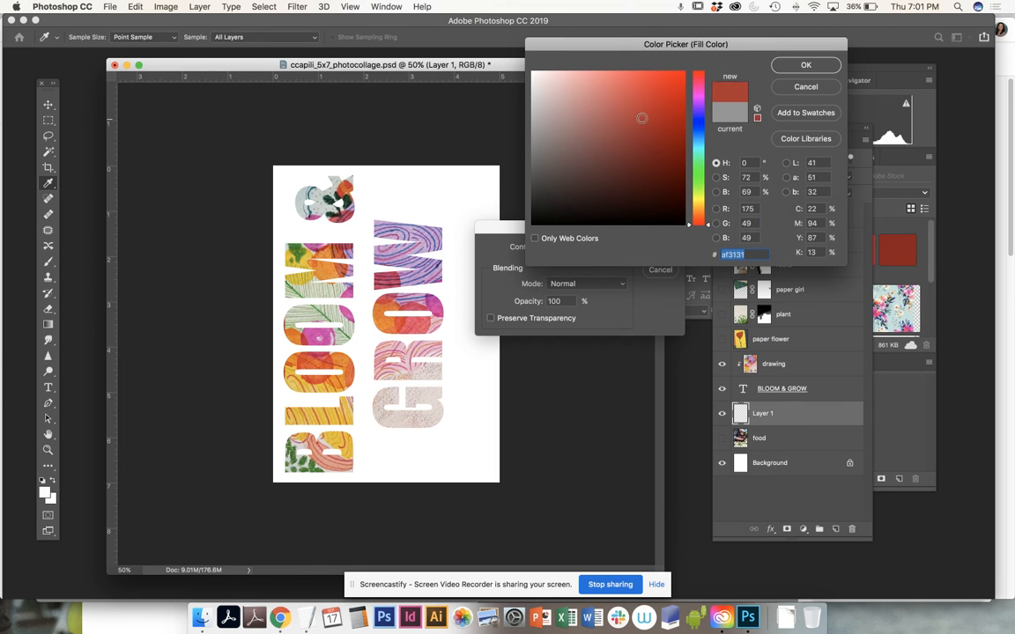
left_click(409, 233)
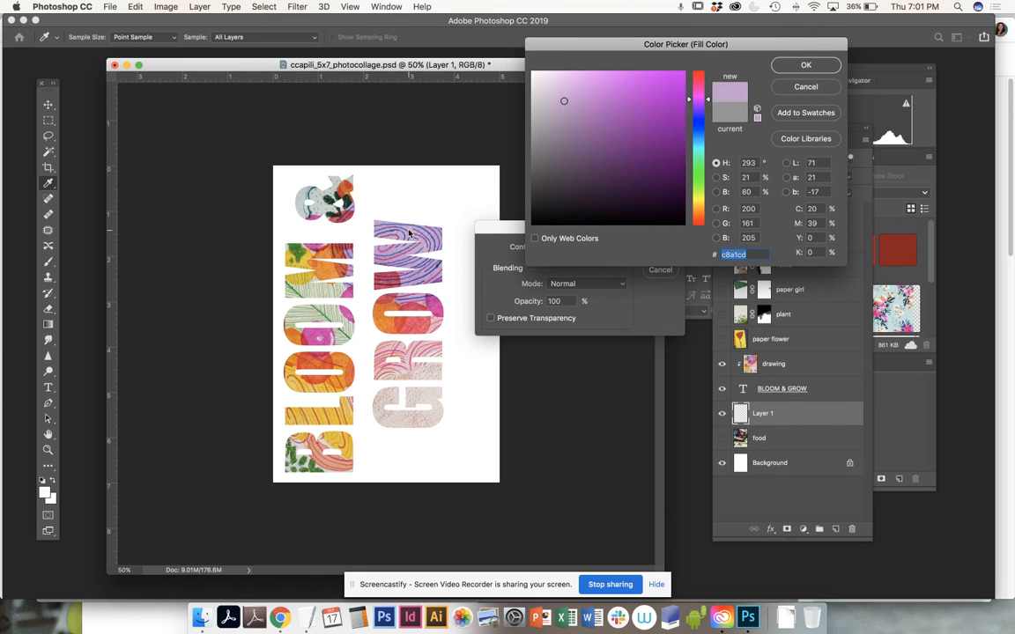
left_click(376, 235)
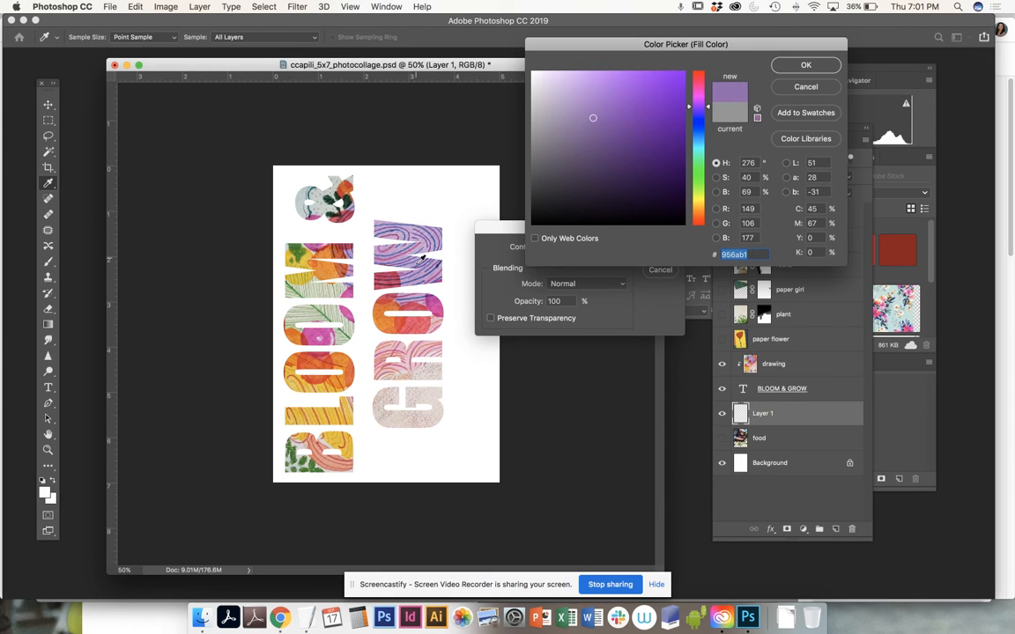
left_click(381, 352)
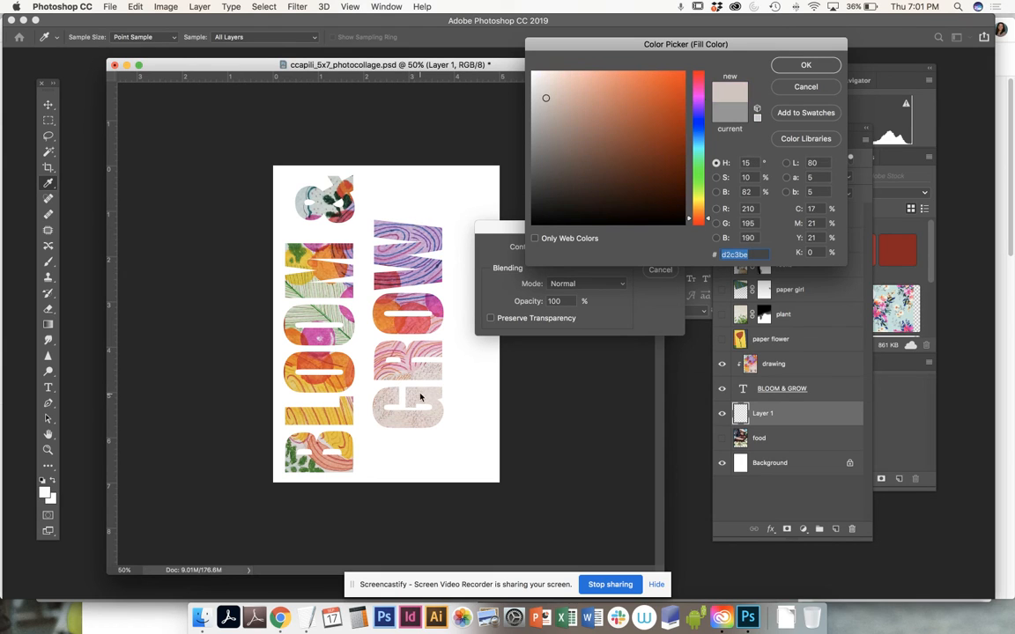
left_click(339, 412)
left_click(337, 423)
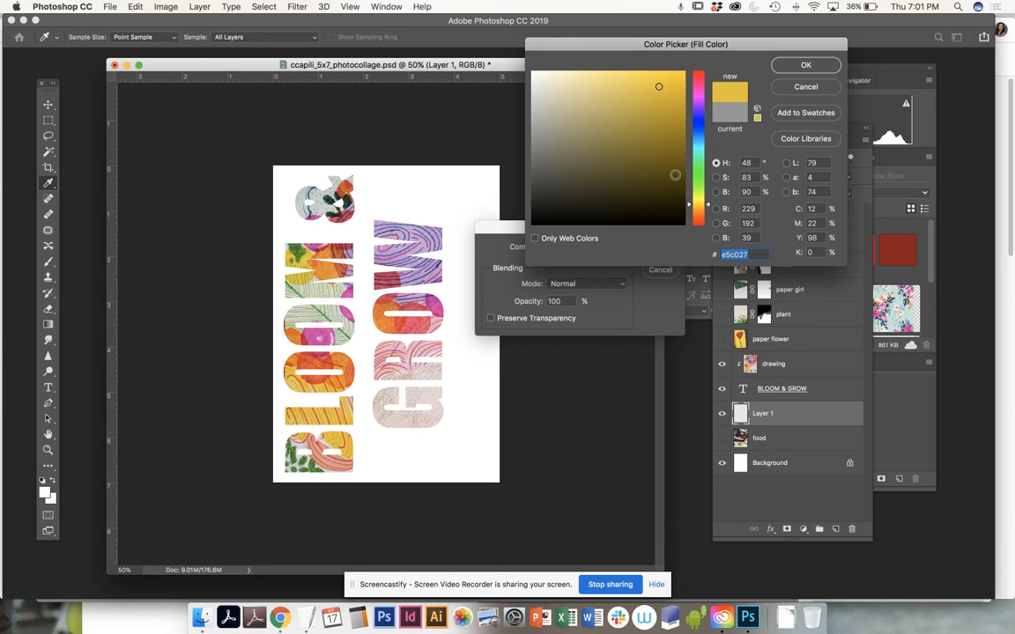
Step: Choose blue #0669ce as the fill color and fill the new layer in Normal mode at 100% opacity
left_click(675, 175)
left_click(673, 157)
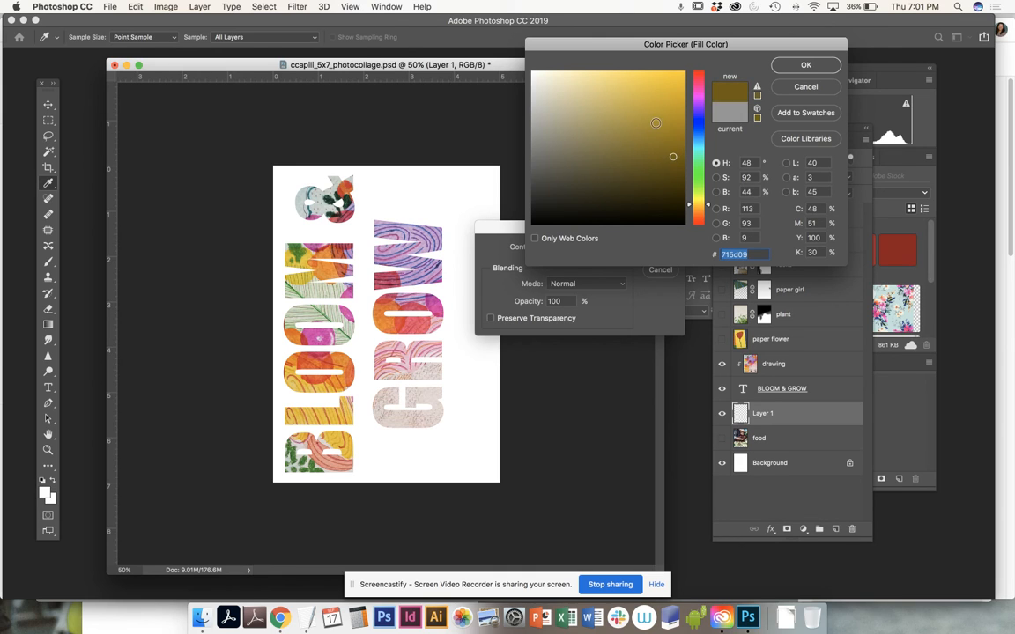
left_click(680, 100)
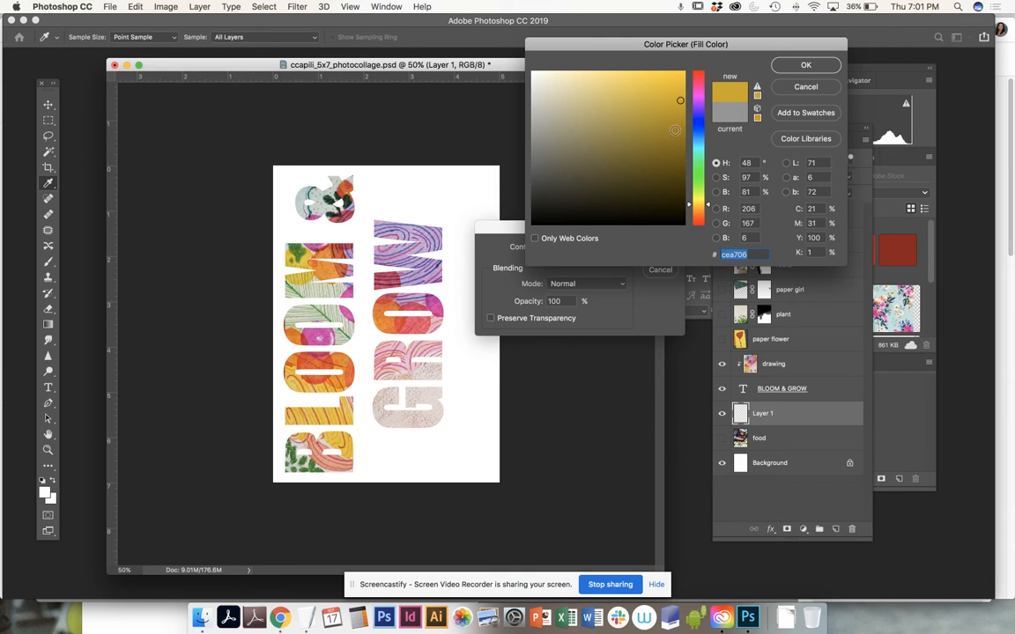
left_click_drag(697, 146, 697, 136)
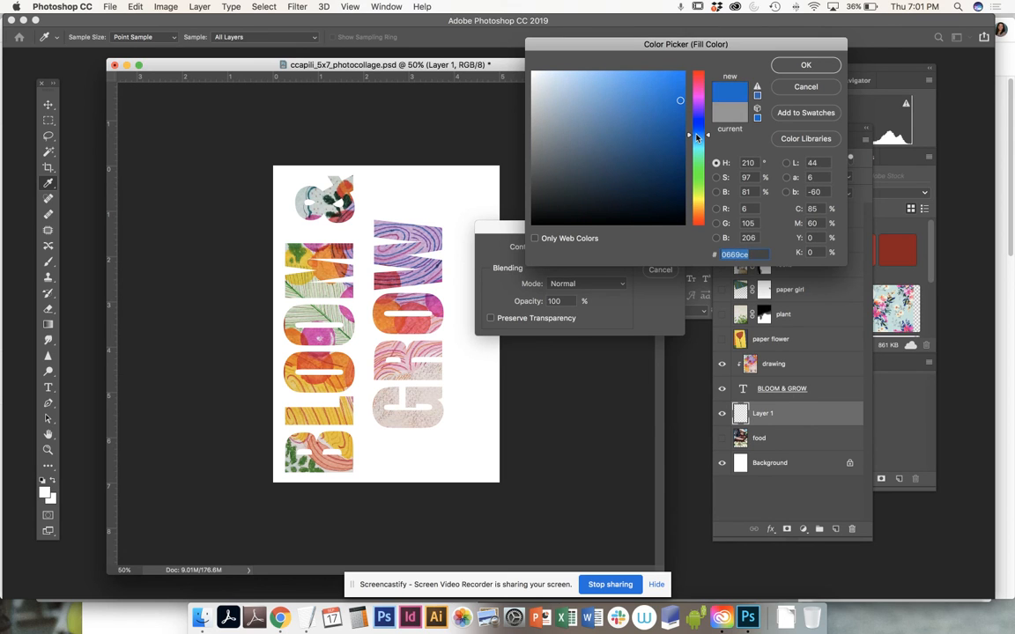
left_click(805, 66)
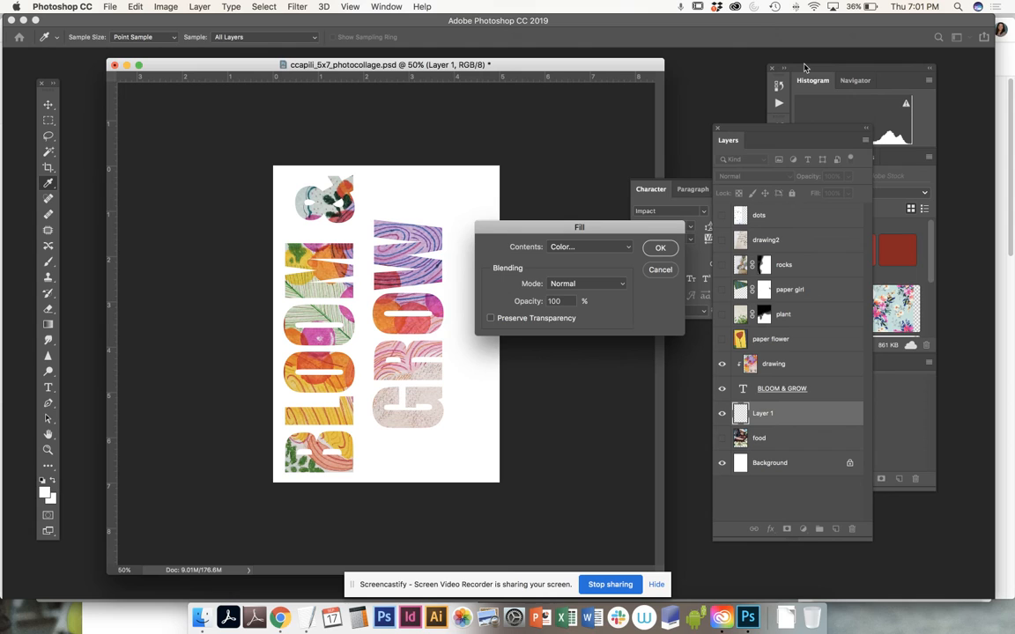
left_click(616, 284)
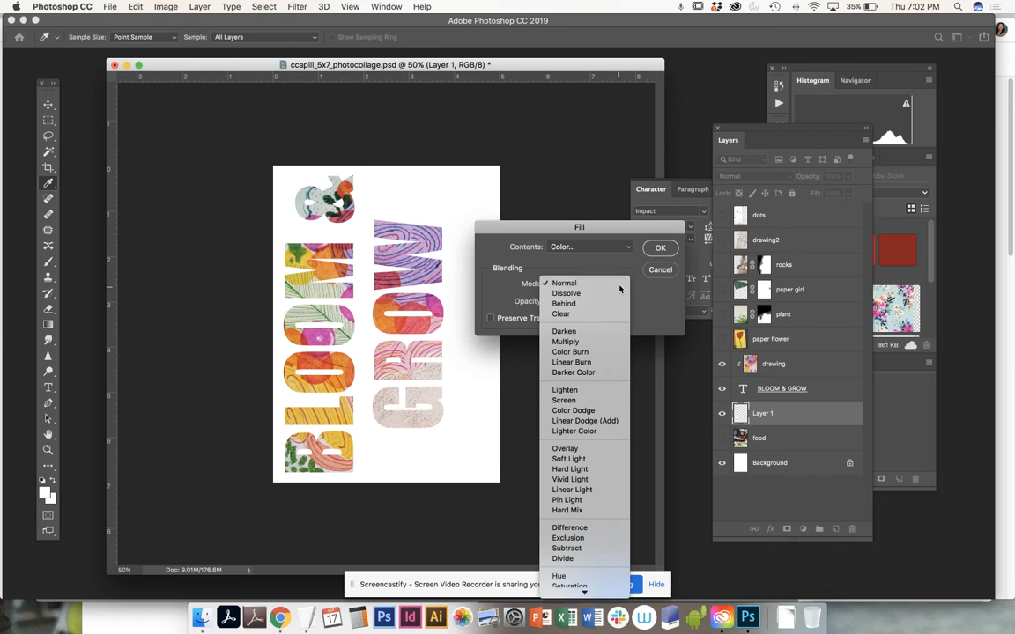
left_click(619, 284)
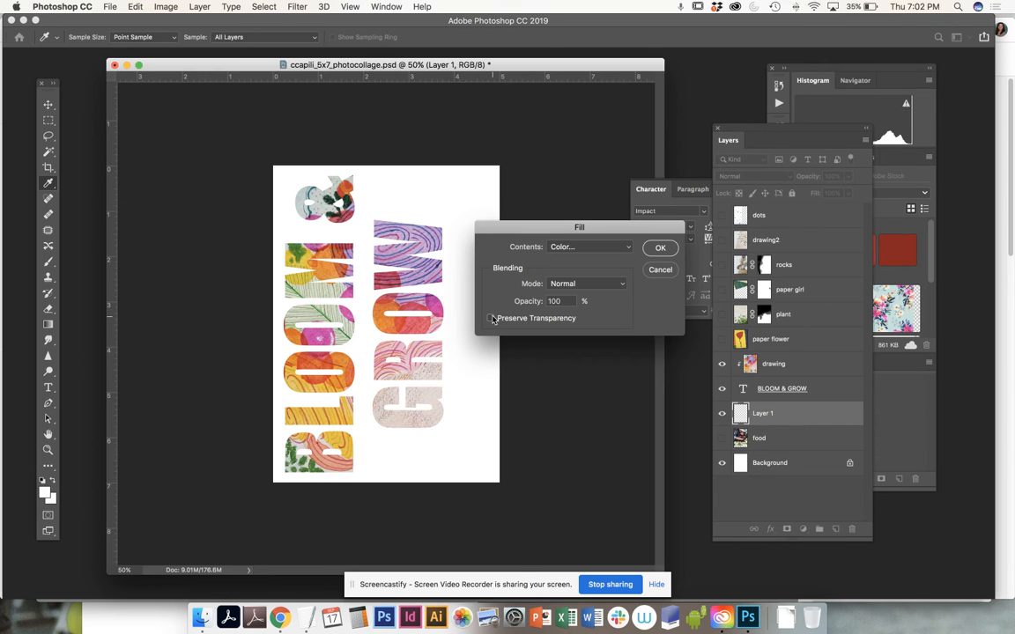
left_click(659, 249)
key("v")
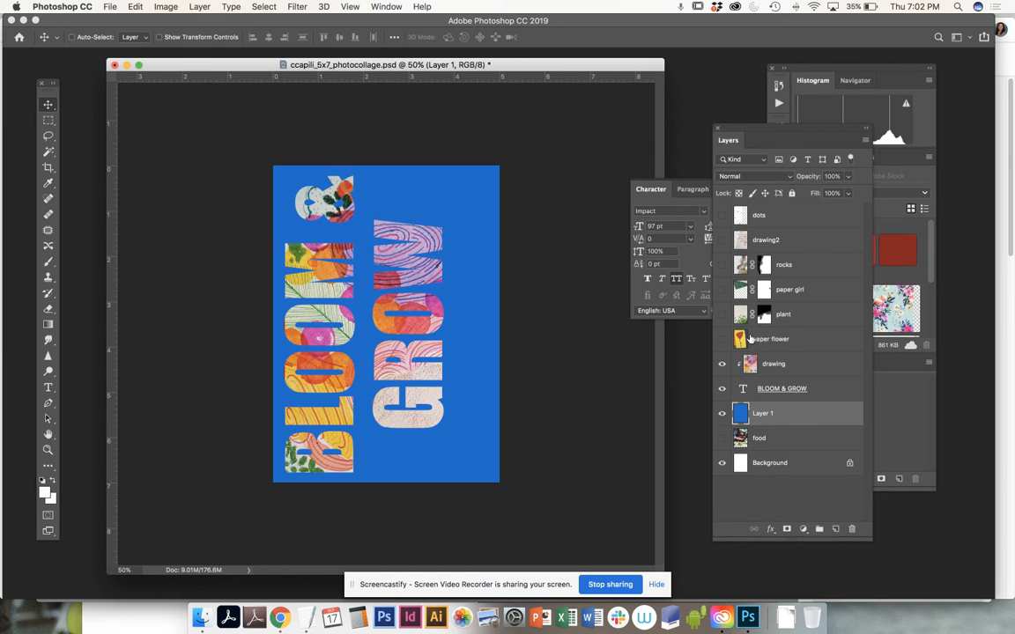
Step: Move the blue layer above the clipped drawing layer and set its blending mode to Difference
left_click(720, 414)
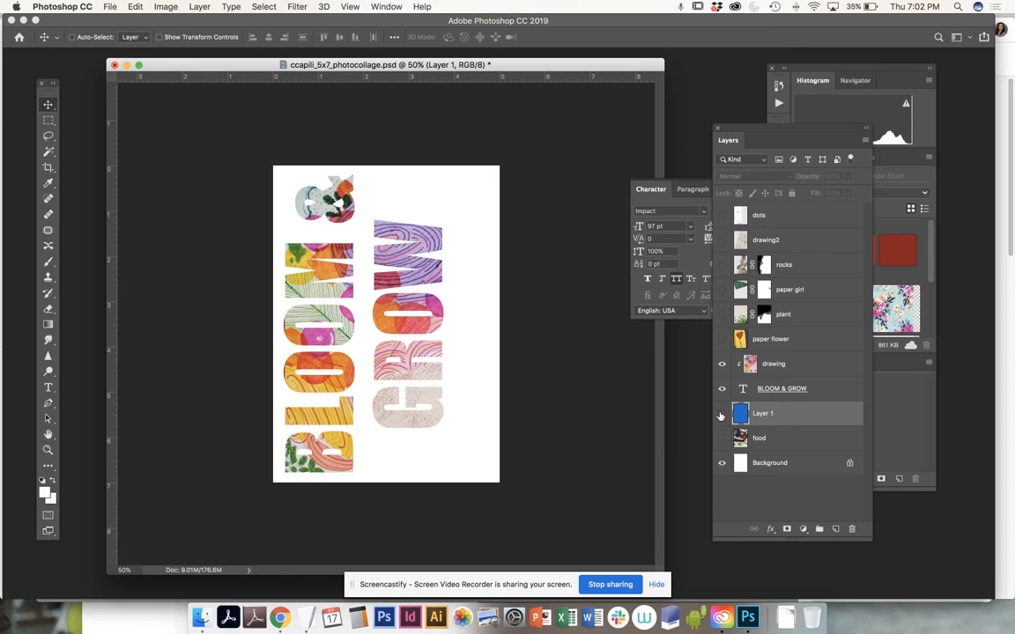
left_click(720, 414)
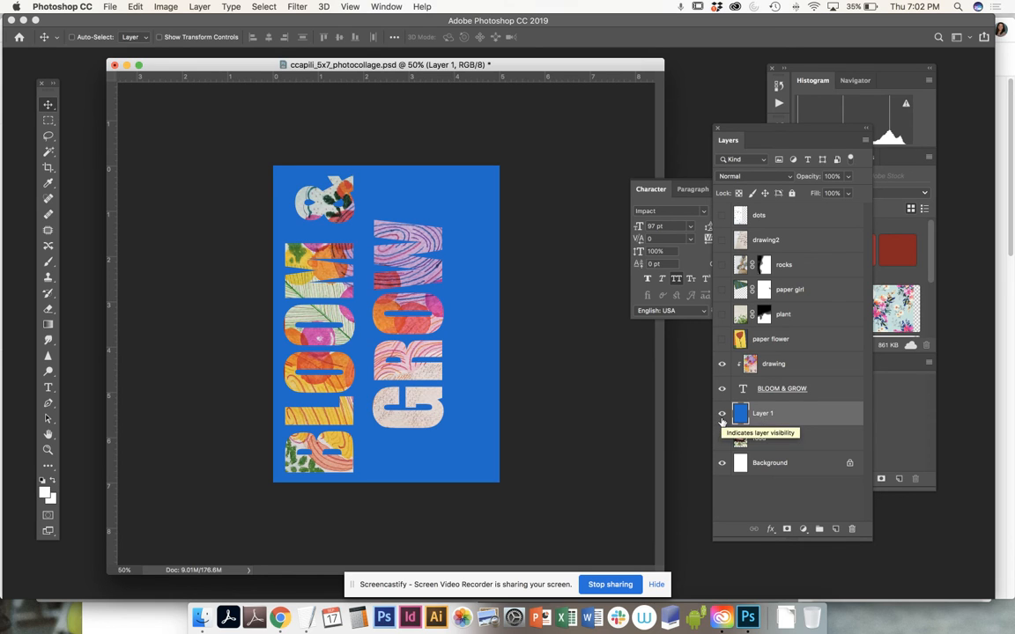
left_click_drag(779, 416, 785, 356)
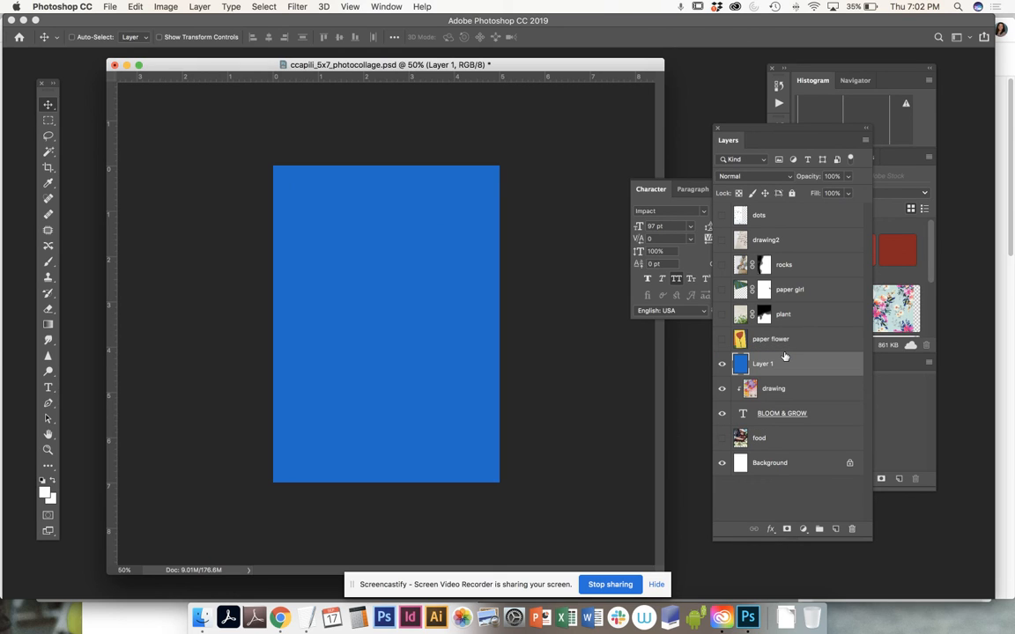
left_click(788, 177)
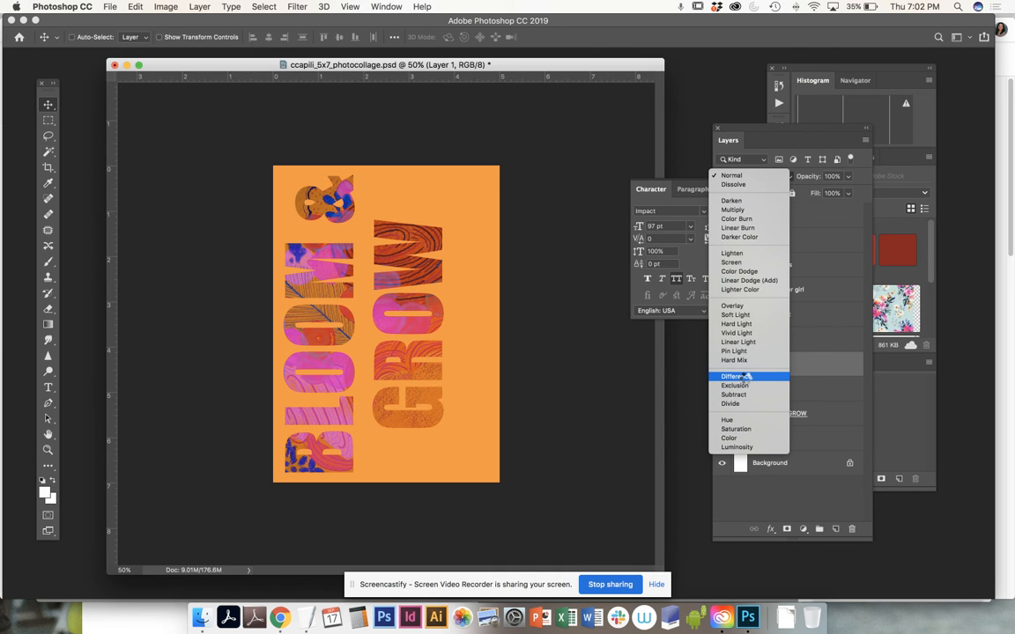
left_click(748, 377)
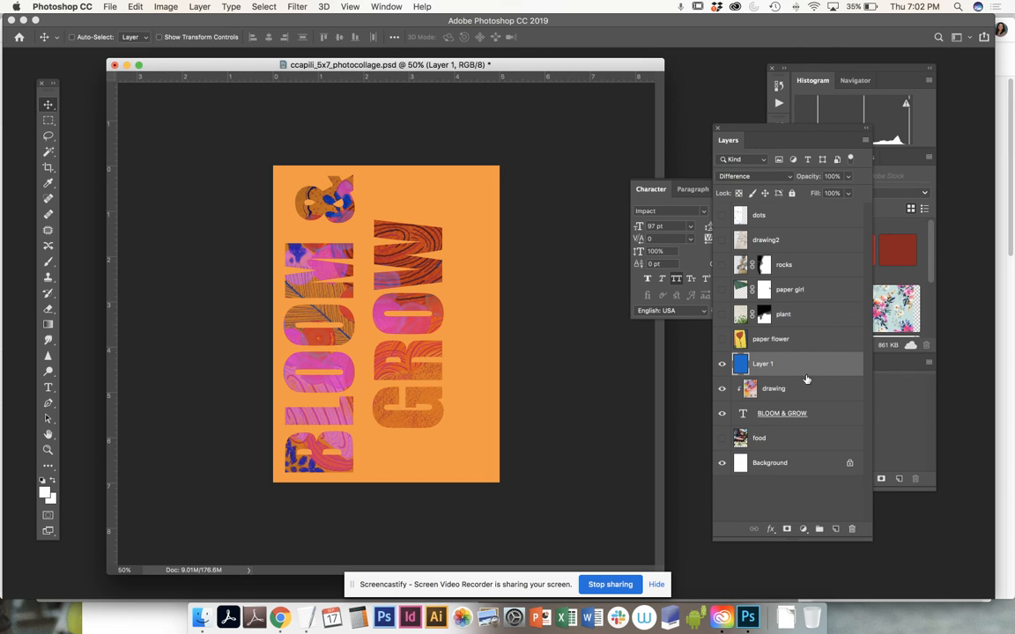
Step: Save the current changes to the layered 5x7 photo collage PSD file
key("super+s")
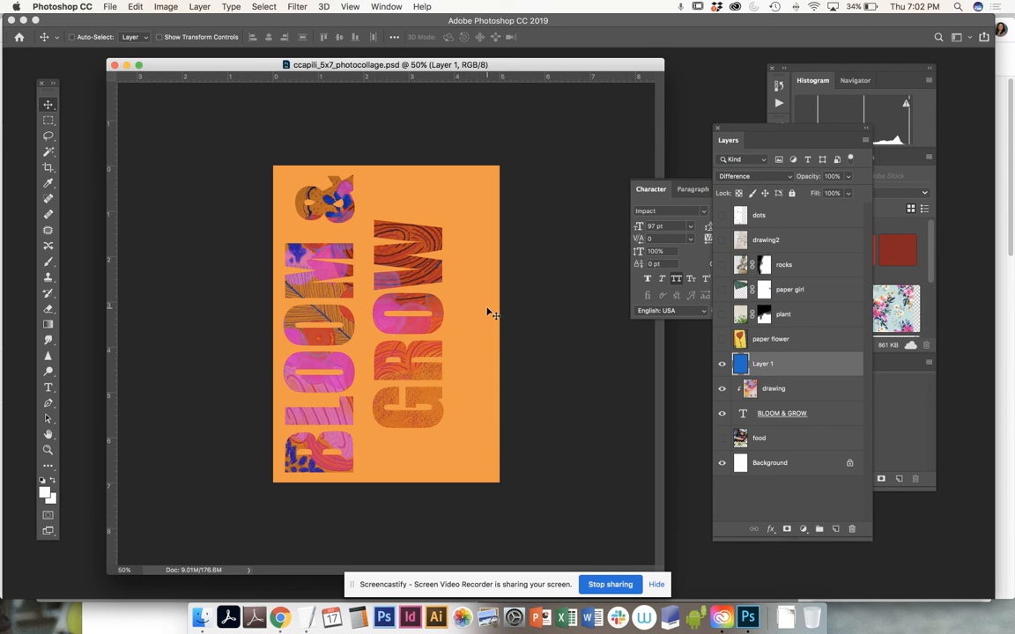
left_click(104, 7)
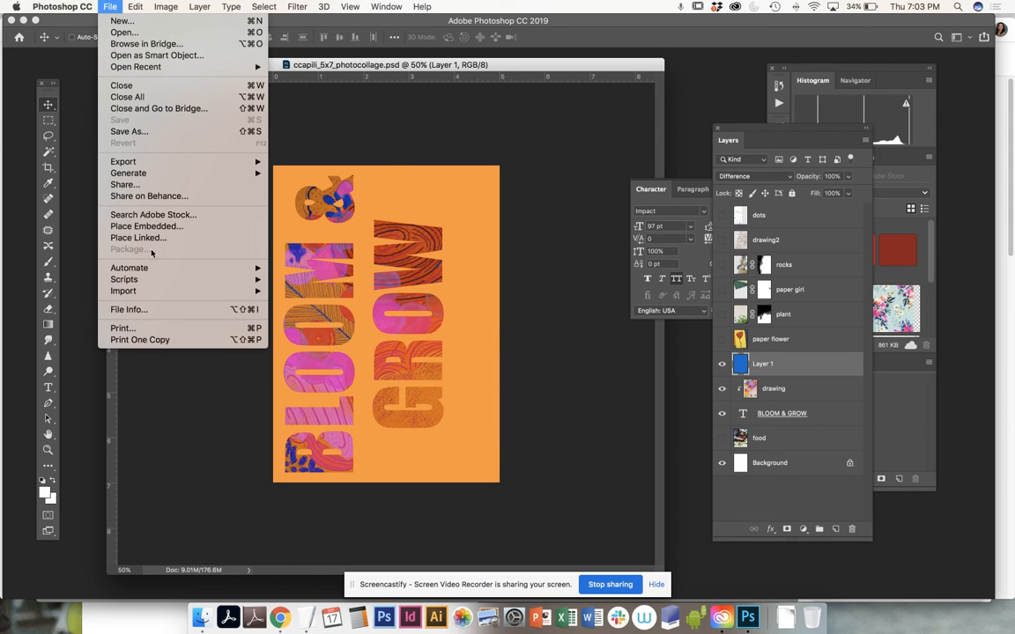
left_click(146, 132)
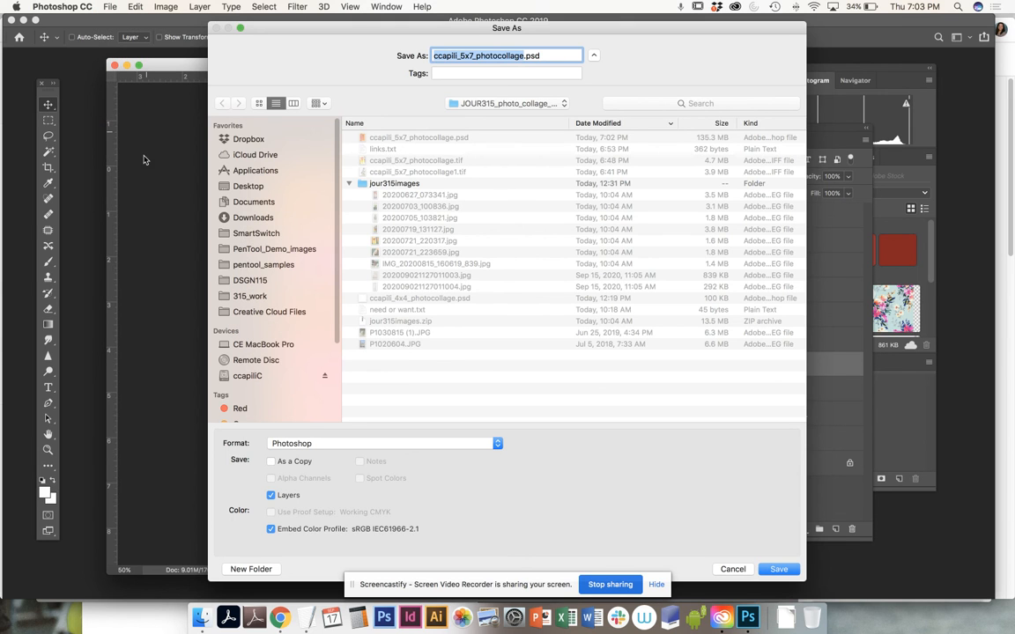
left_click(282, 445)
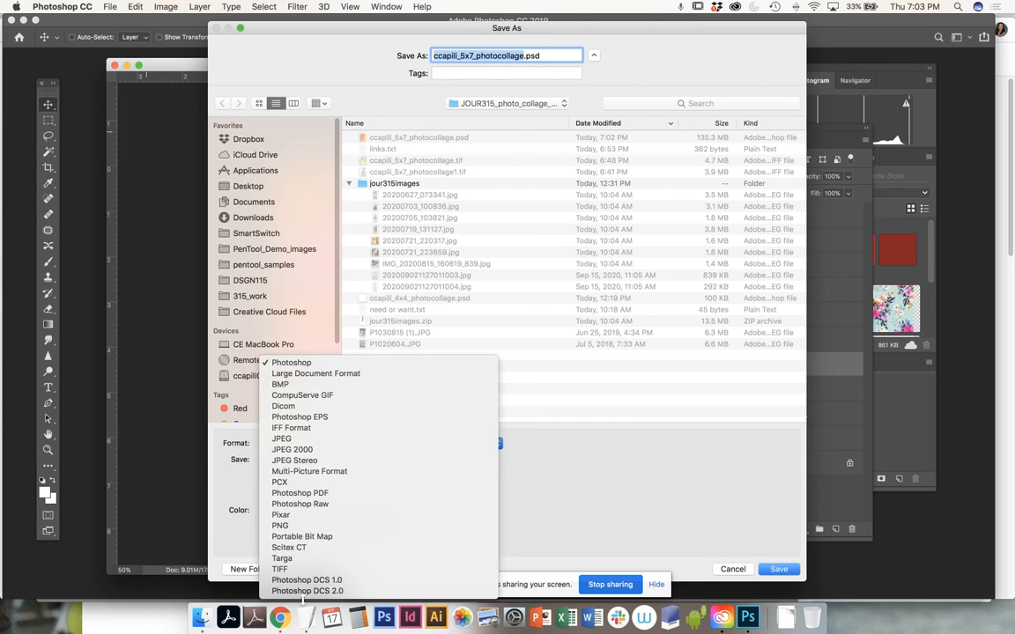
left_click(291, 512)
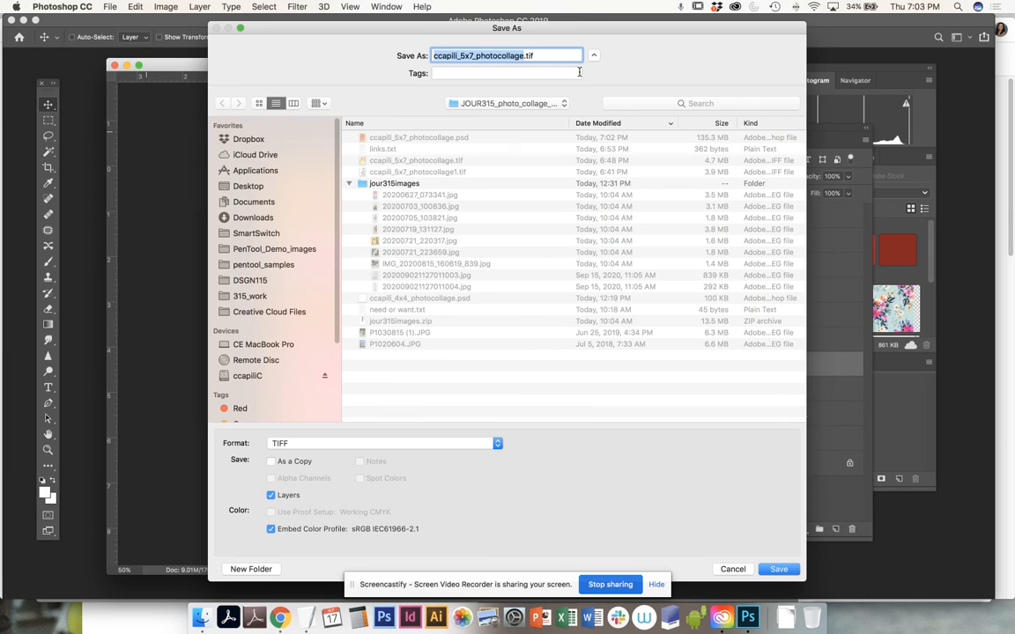
key("Right")
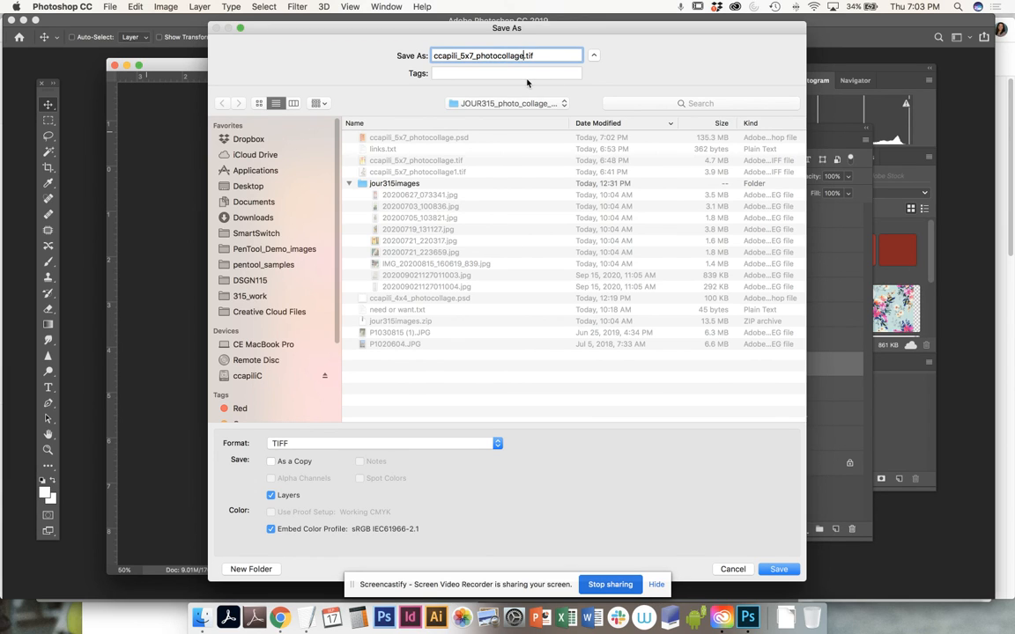
type("3")
left_click(778, 570)
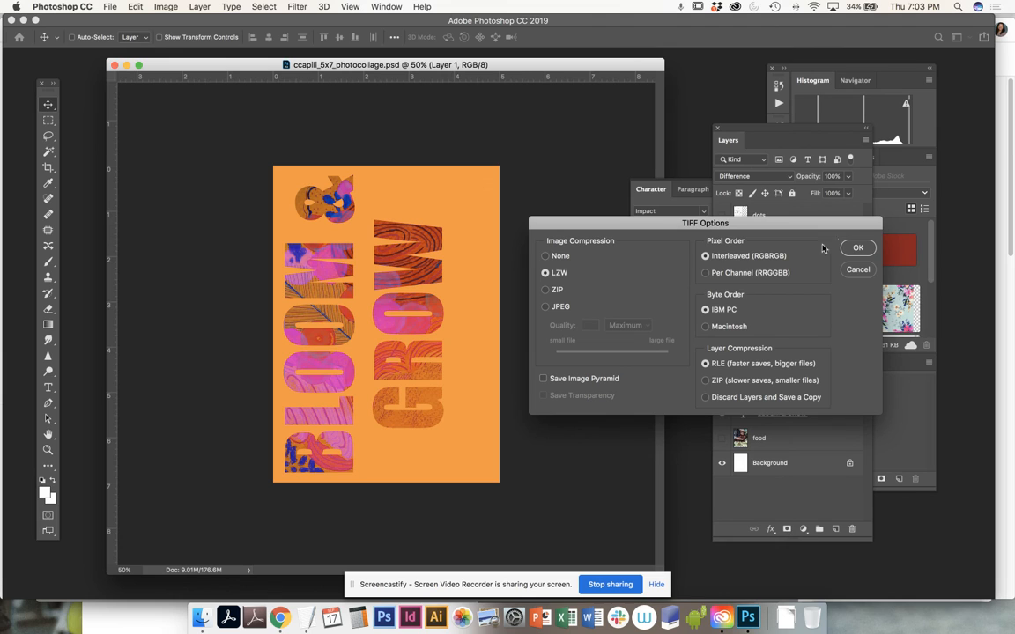
left_click(855, 248)
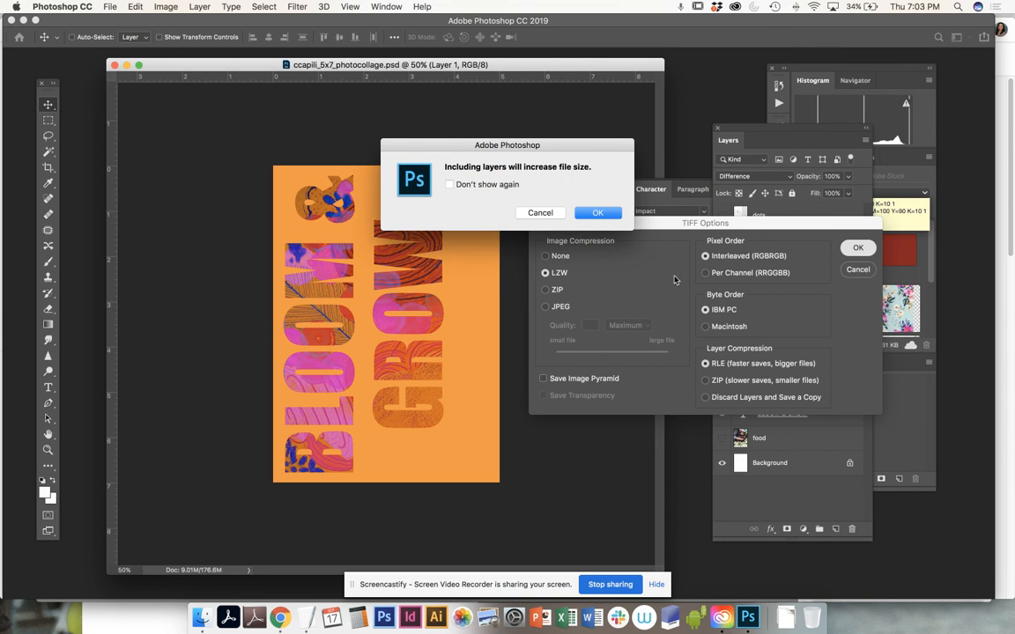
left_click(539, 213)
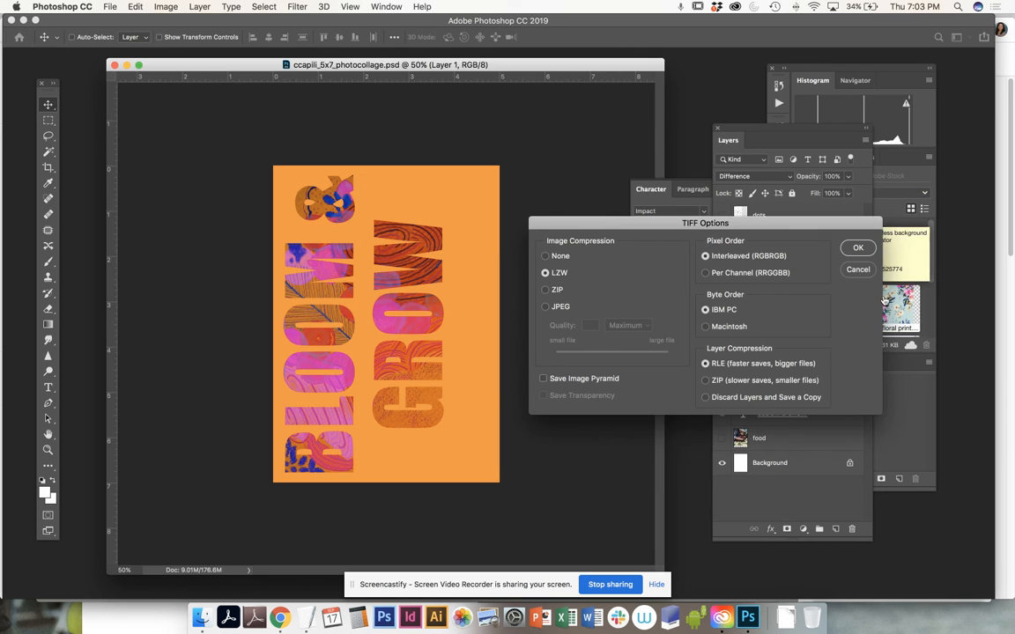
left_click(856, 270)
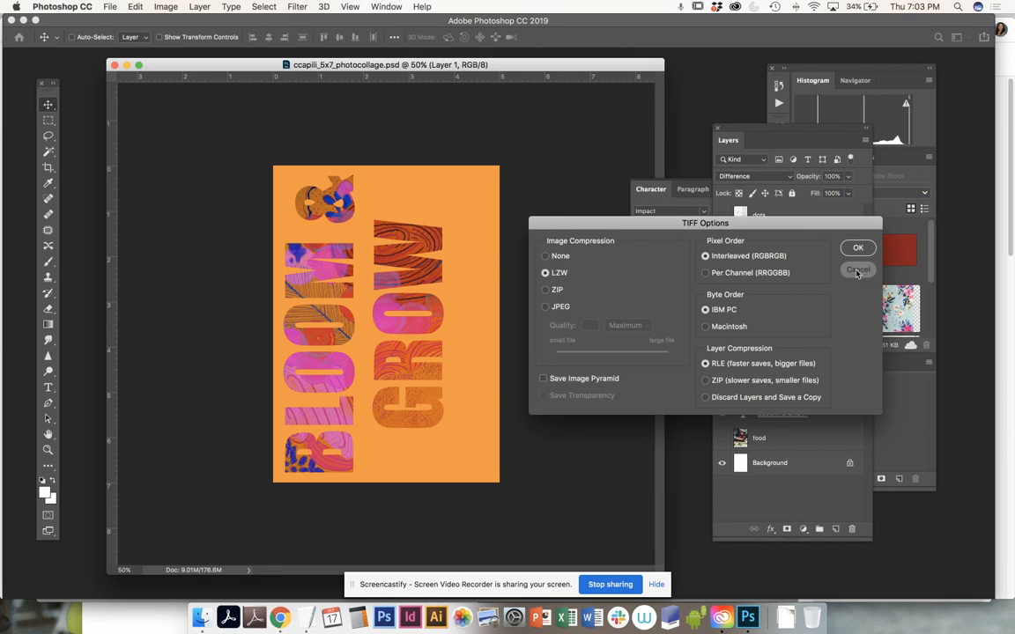
Step: Save a TIFF copy of the collage without layers, appending 3 to the file name and using LZW compression
left_click(110, 6)
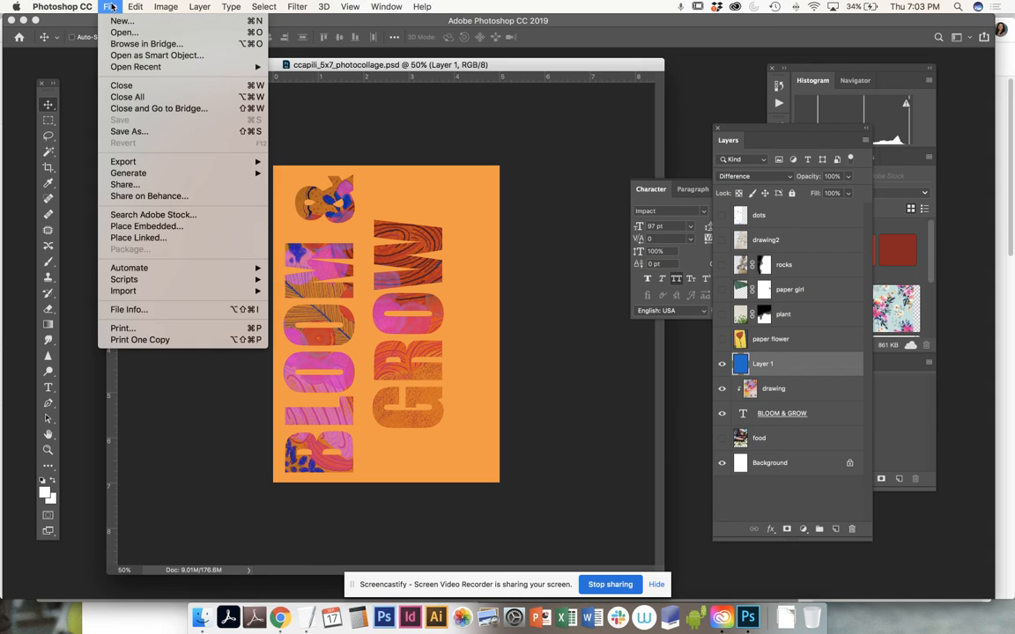
left_click(118, 132)
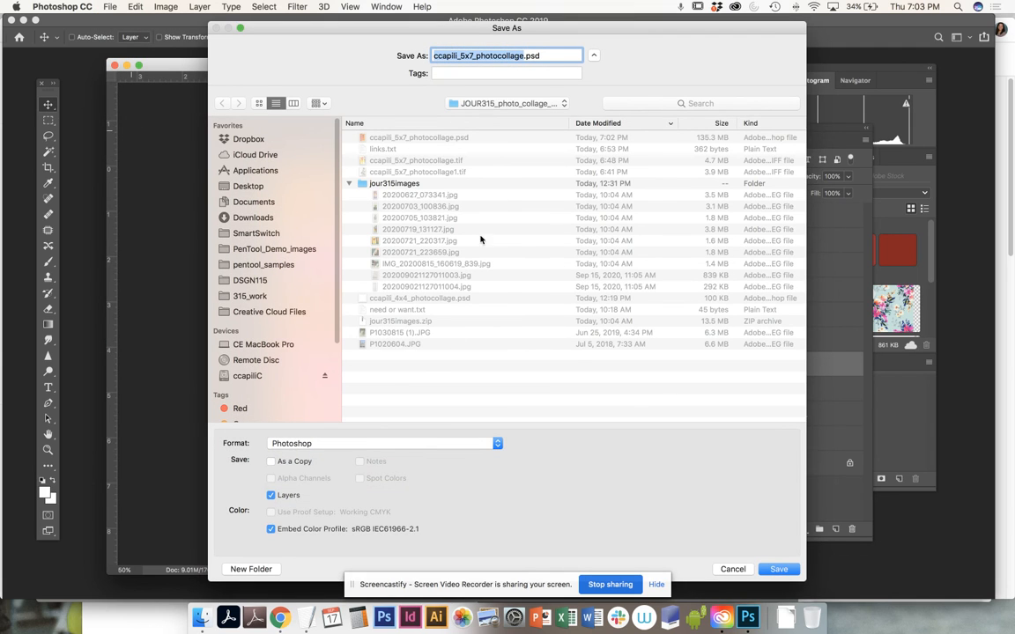
left_click(308, 445)
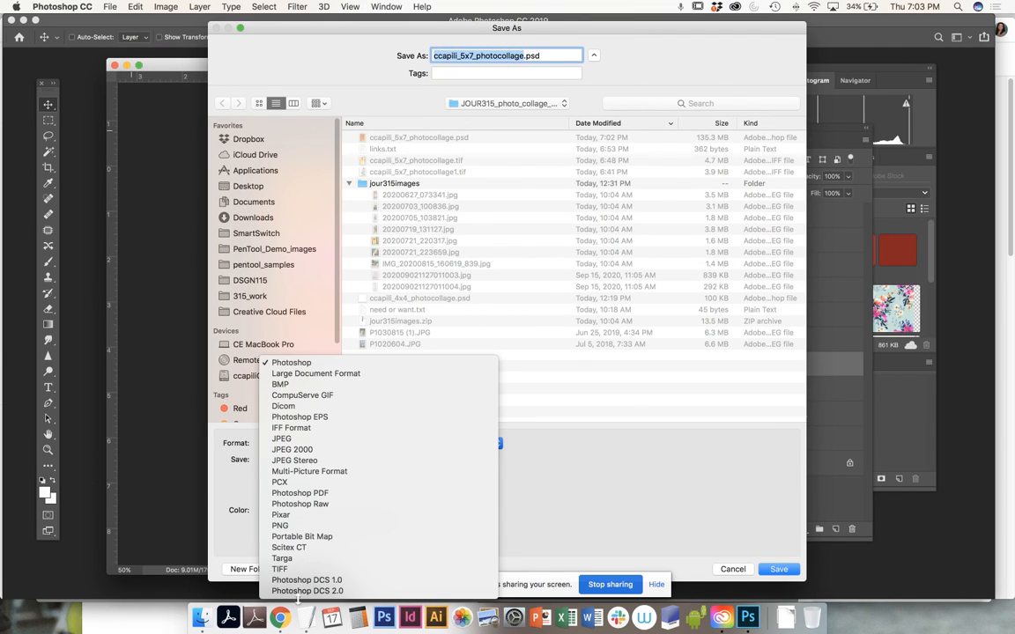
left_click(289, 568)
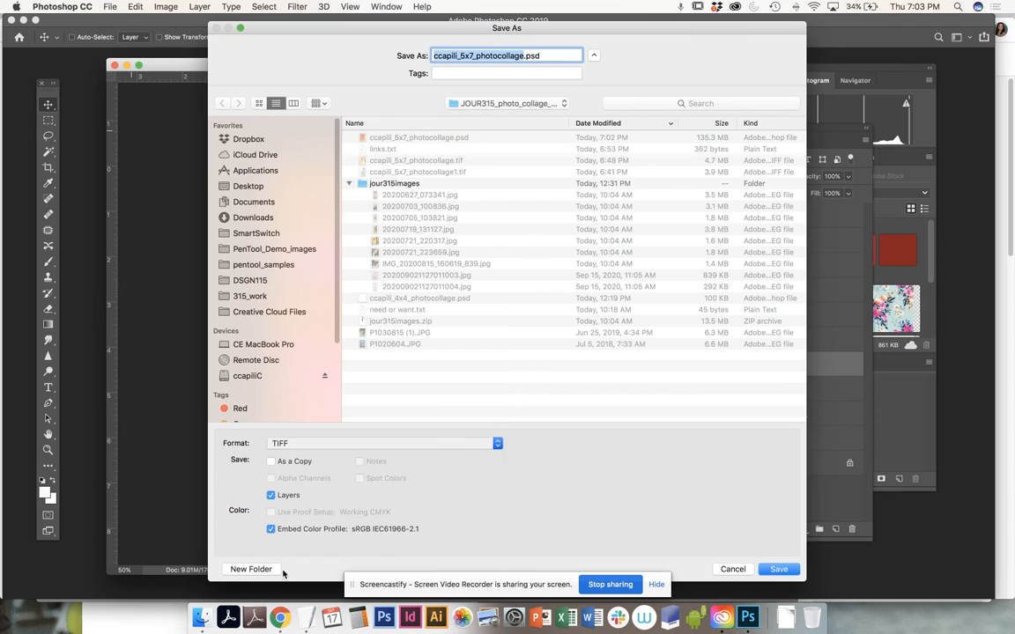
left_click(271, 496)
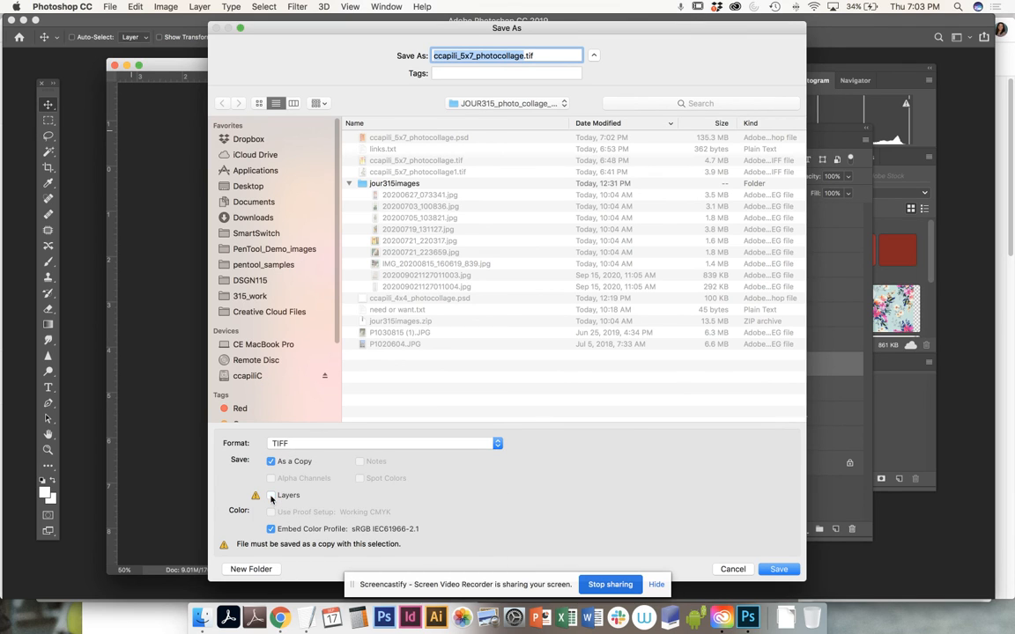
left_click(523, 54)
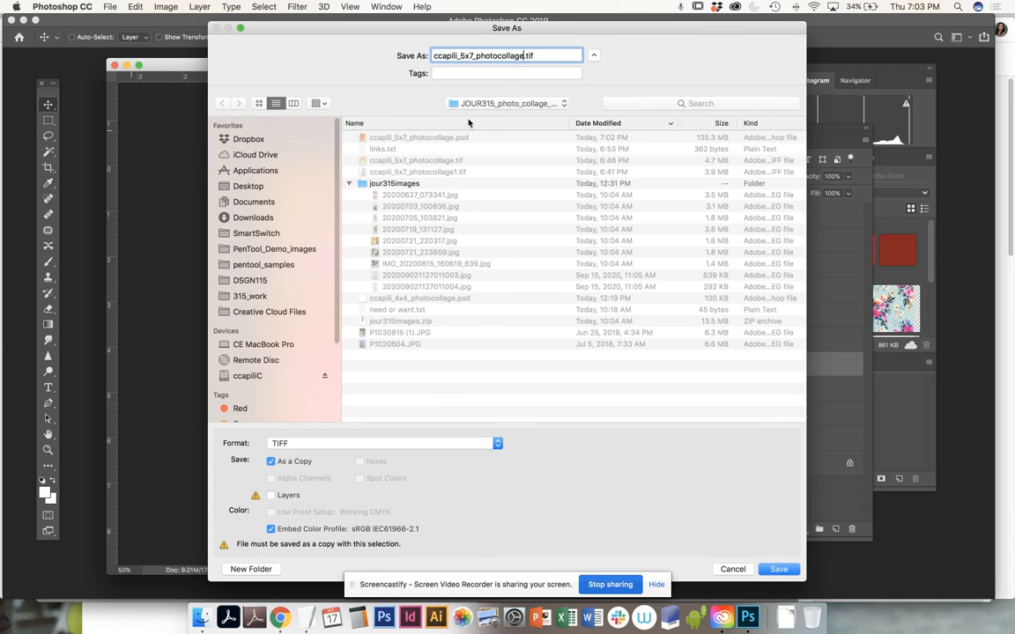
type("3")
left_click(774, 570)
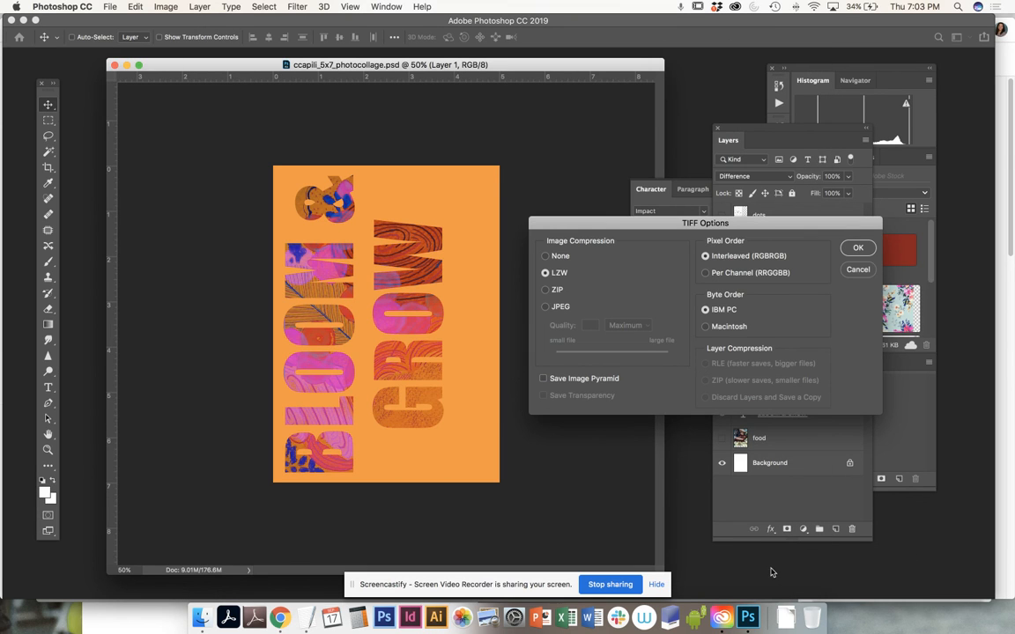
left_click(858, 249)
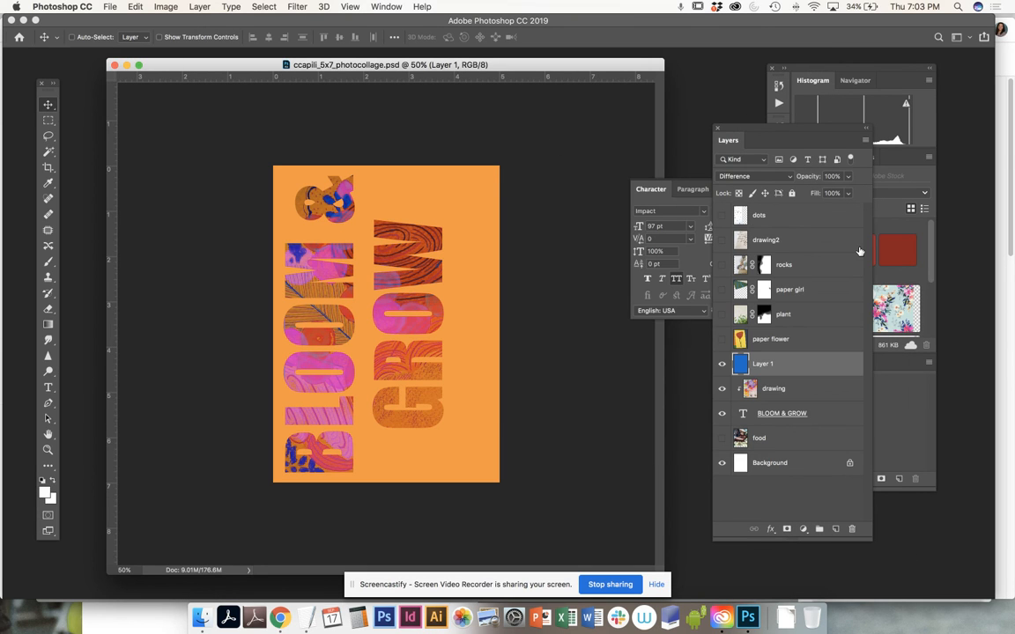